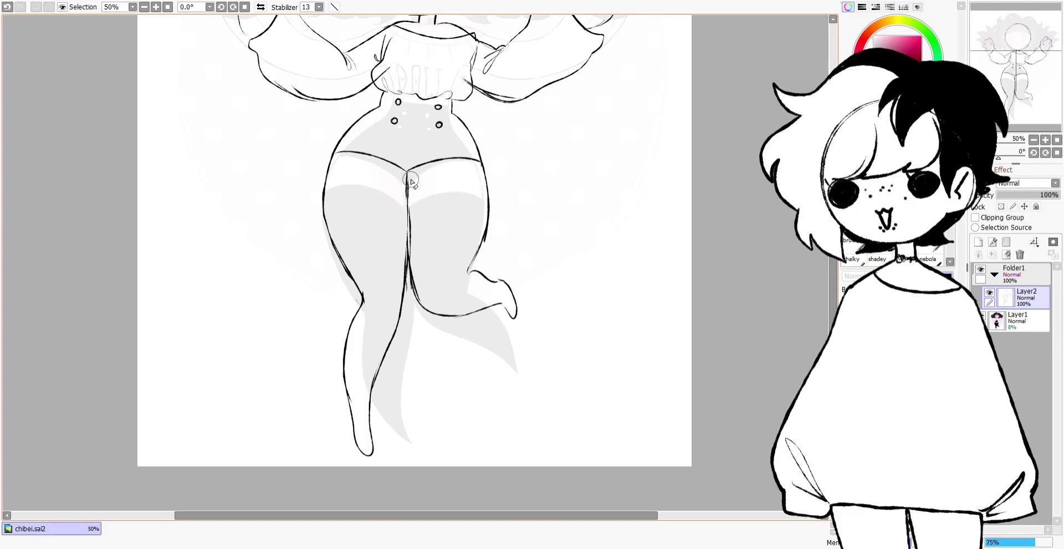
Step: Sketch the right thigh's outer outline and add a curl to the hair
drag(488, 191, 465, 277)
key(minus)
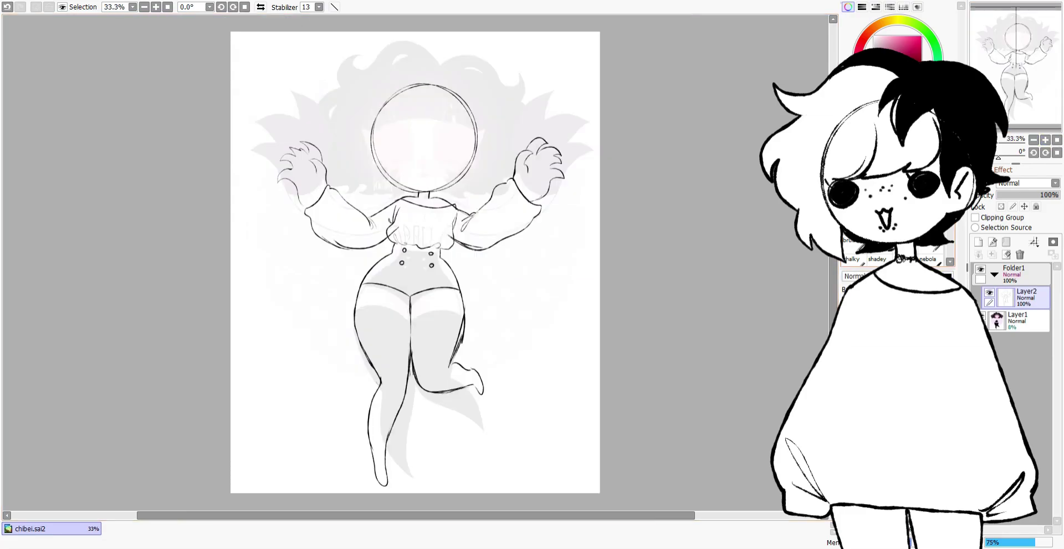
scroll(415, 83, up, 3)
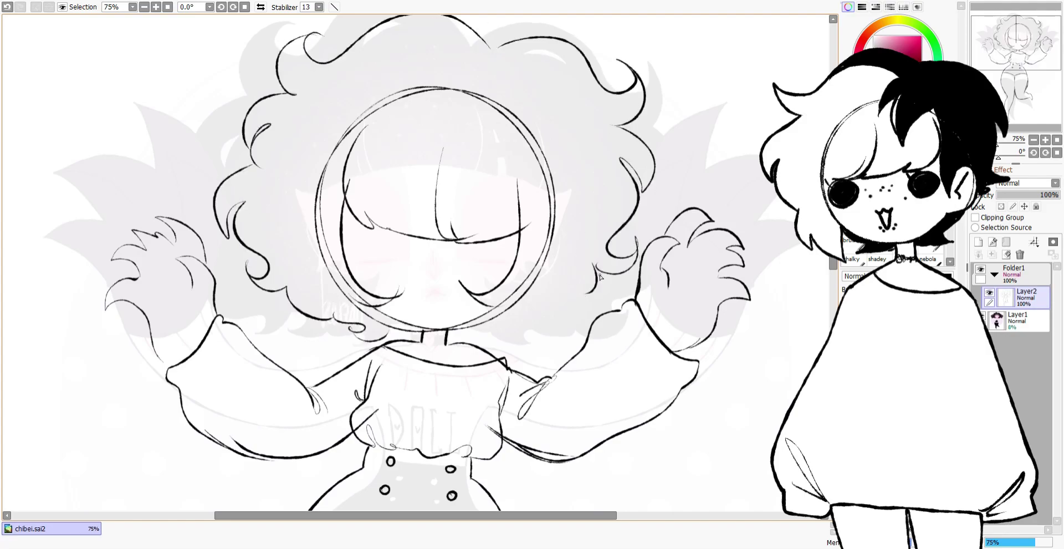
drag(547, 320, 487, 333)
key(h)
Step: Lasso the hair sketch and Ctrl+T transform it, pulling the top-right and right sides inward
key(h)
mouse_move(499, 34)
mouse_down()
mouse_move(555, 28)
mouse_move(606, 265)
mouse_move(601, 291)
mouse_up()
key(ctrl+t)
drag(675, 16, 645, 59)
key(h)
key(h)
drag(687, 385, 687, 351)
key(h)
key(h)
key(Return)
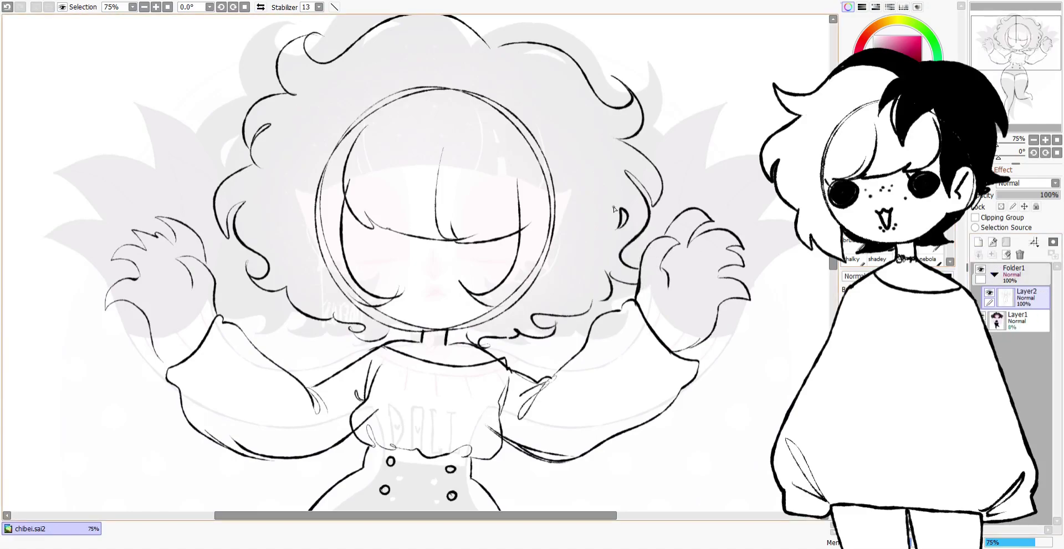
Step: Lower the sketch layer's opacity to about 10%
scroll(621, 218, down, 3)
drag(1055, 195, 1001, 194)
scroll(414, 104, up, 5)
Step: Add a new lineart layer and ink the long curve of the bangs
click(979, 242)
drag(335, 111, 322, 171)
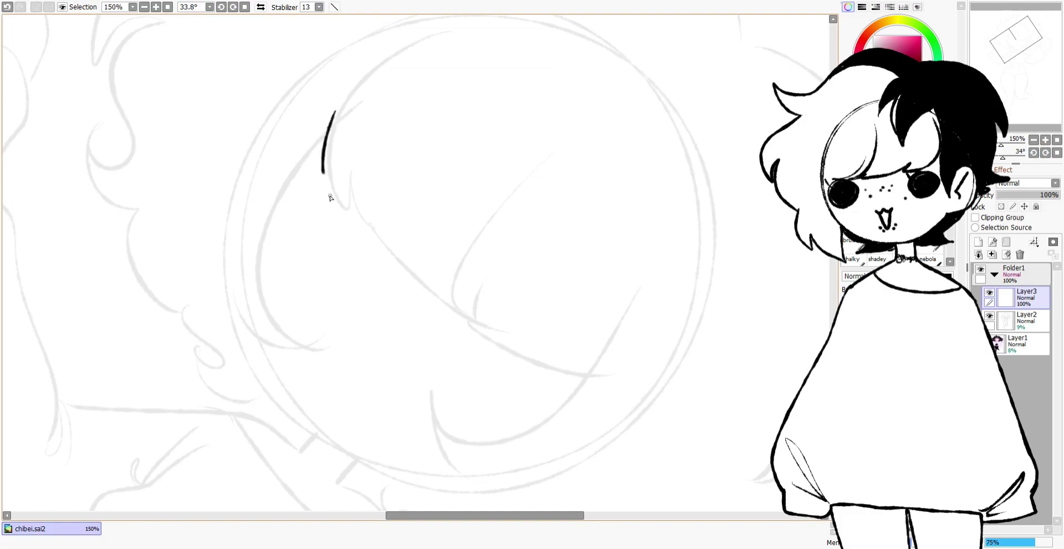
key(ctrl+z)
mouse_move(329, 134)
mouse_down()
mouse_move(331, 319)
mouse_move(332, 353)
mouse_up()
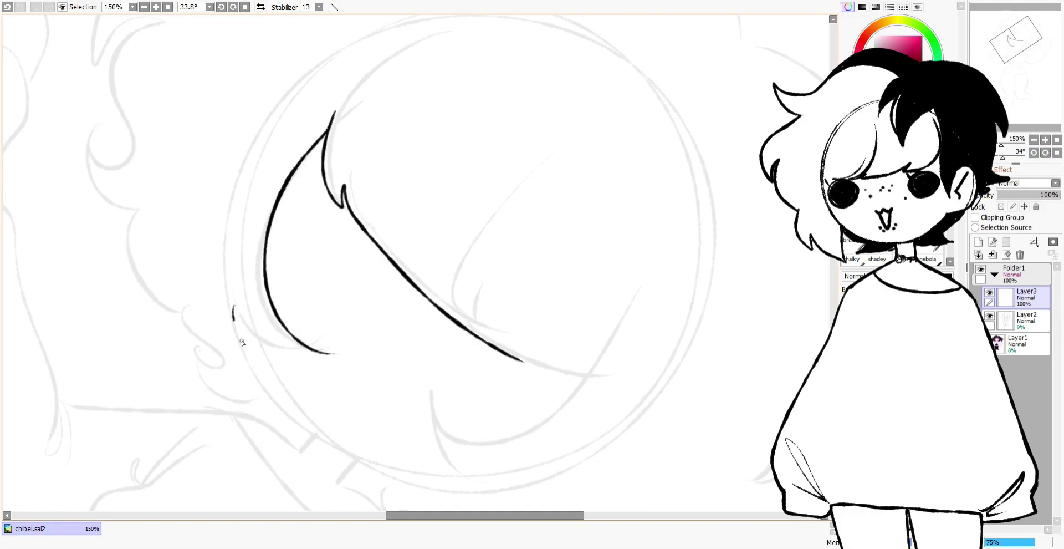
key(Home)
key(h)
mouse_move(195, 248)
mouse_down()
mouse_move(264, 282)
mouse_move(351, 289)
mouse_up()
key(ctrl+z)
Step: Select the bangs curve and transform it to nudge it into place
key(m)
drag(130, 145, 526, 315)
key(ctrl+t)
drag(369, 266, 393, 256)
key(Return)
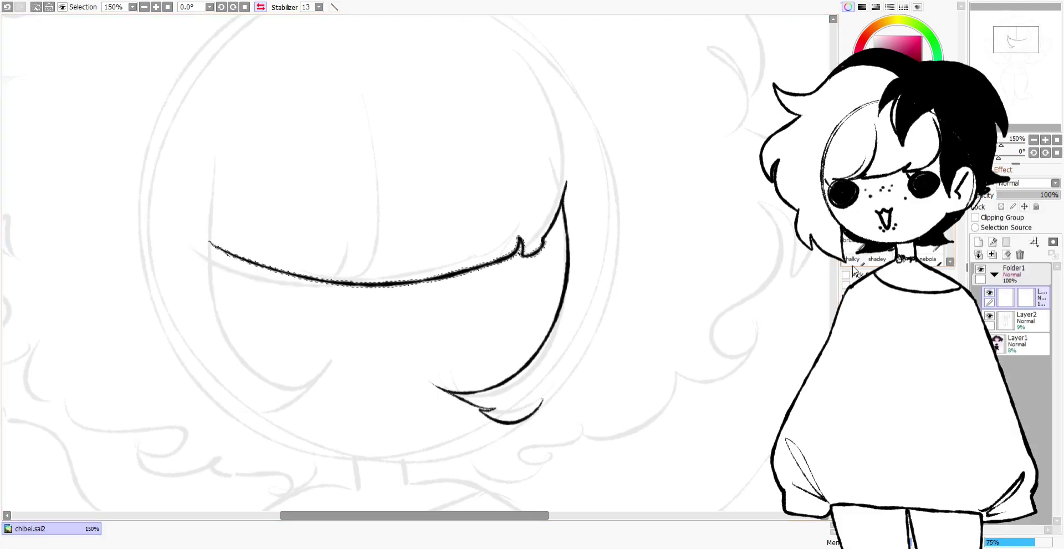
scroll(392, 257, down, 3)
scroll(218, 224, up, 3)
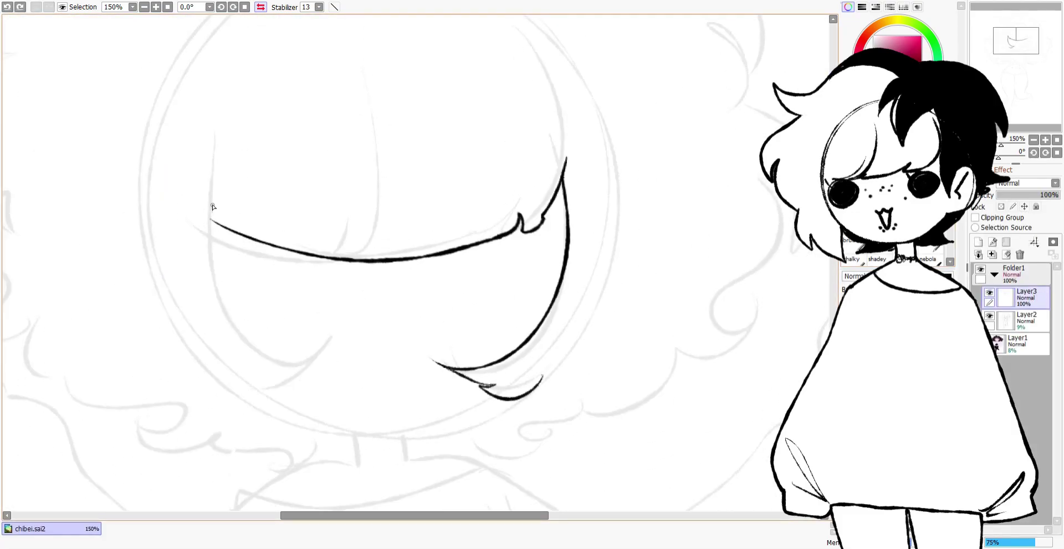
Step: Ink the bob's right side, lower tip and left arc, then outline the right eye on Layer4
drag(212, 206, 331, 346)
drag(196, 352, 289, 389)
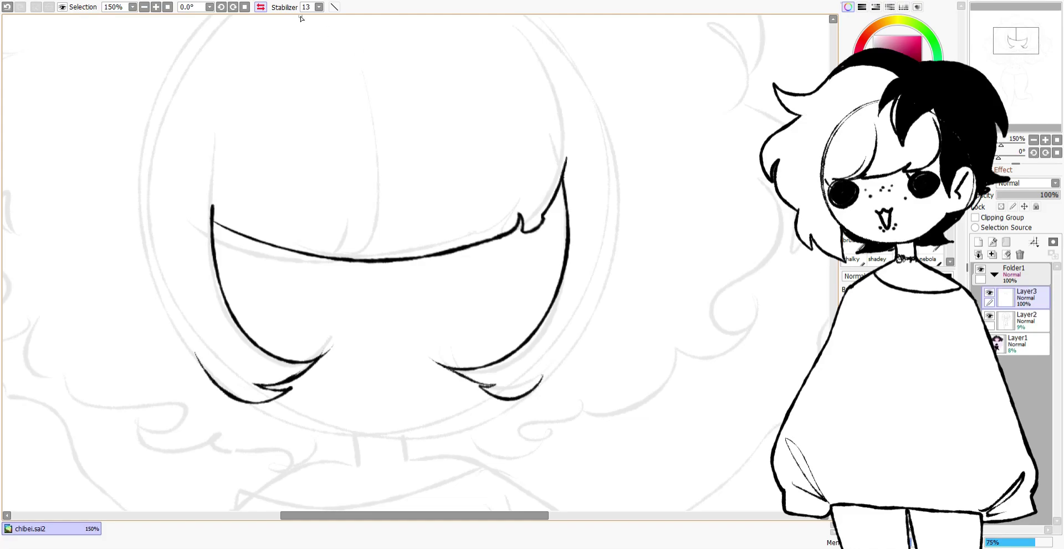
key(h)
key(End)
key(End)
key(End)
key(End)
key(End)
key(End)
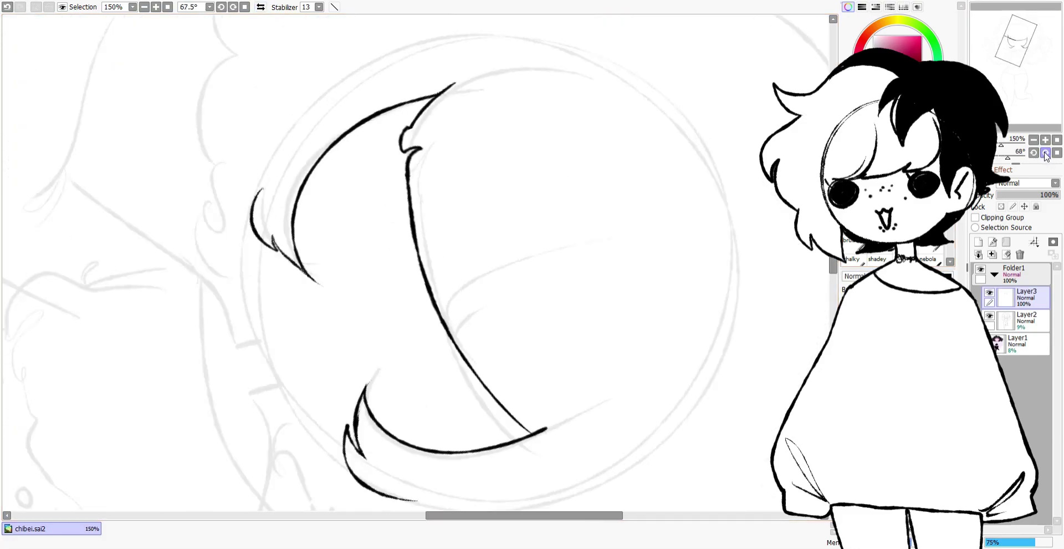
key(ctrl+z)
mouse_move(284, 178)
mouse_down()
mouse_move(275, 433)
mouse_move(260, 394)
mouse_up()
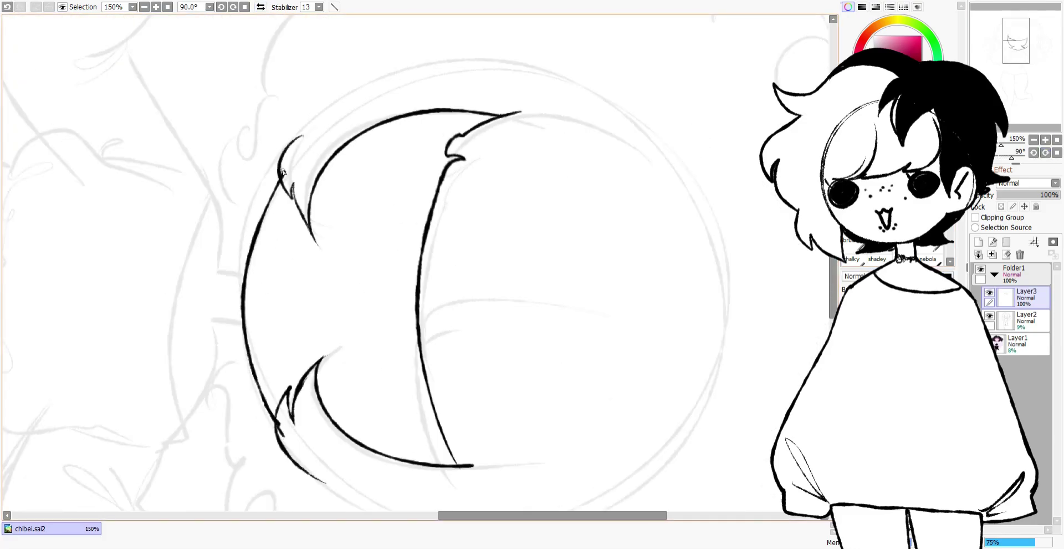
key(Home)
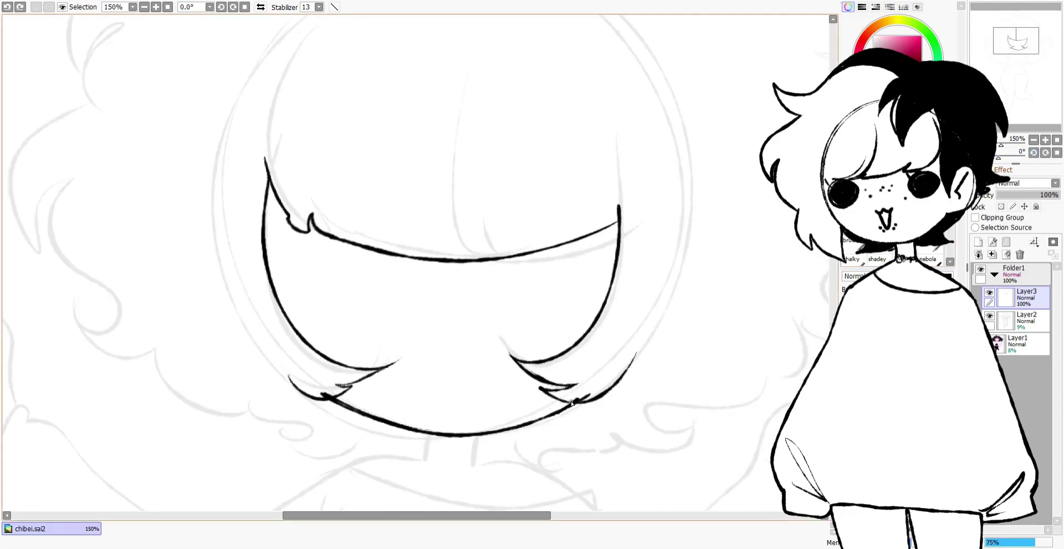
key(ctrl+shift+n)
mouse_move(482, 330)
mouse_down()
mouse_move(539, 286)
mouse_move(680, 218)
mouse_move(673, 269)
mouse_up()
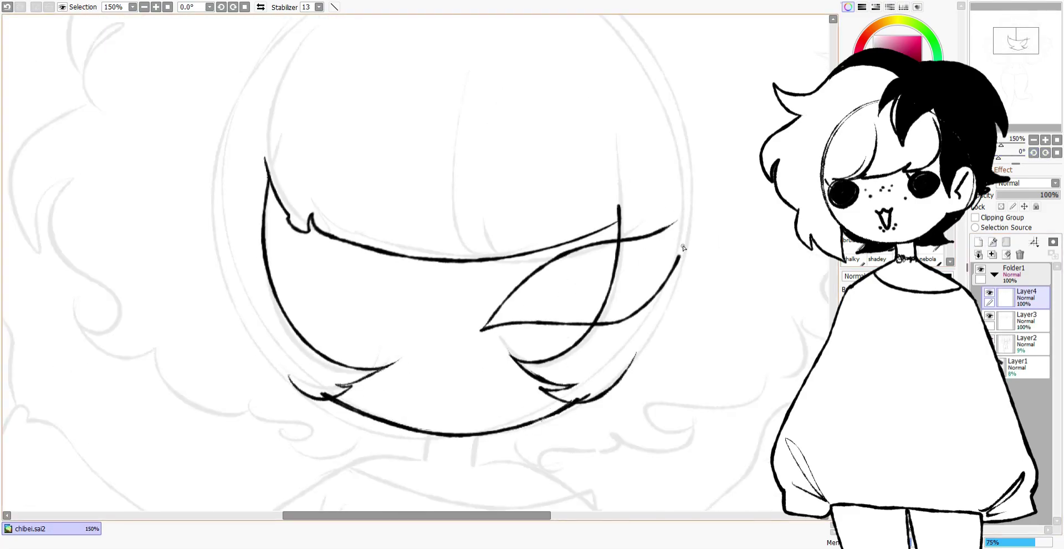
Step: Draw the left eye in a mirrored view and add a stitch mark across the eye
key(h)
drag(175, 299, 266, 328)
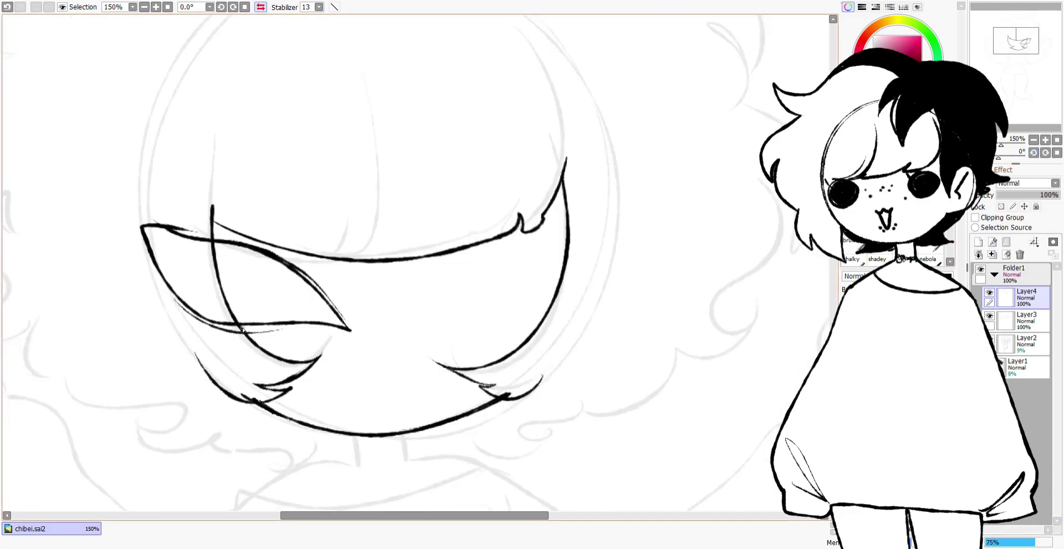
click(260, 6)
drag(567, 317, 571, 347)
scroll(606, 209, down, 4)
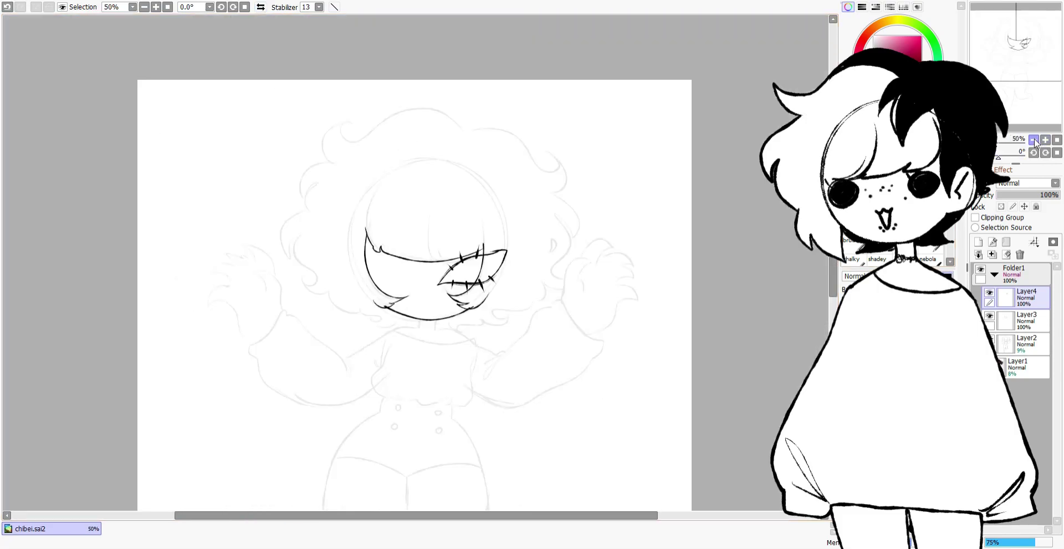
Step: Remove the extra empty layer and merge the eye layer down into Layer3
key(ctrl+shift+n)
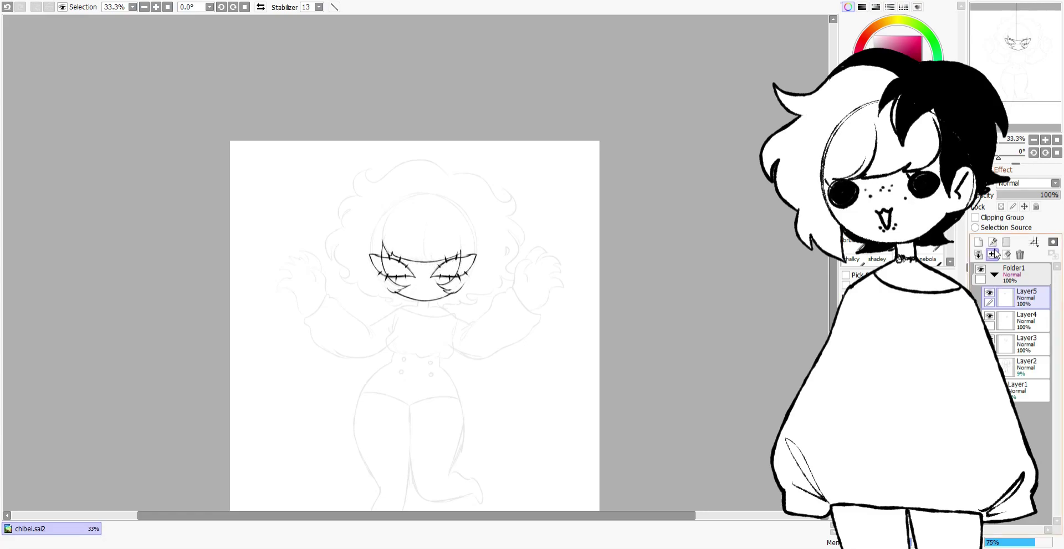
key(ctrl+z)
click(261, 8)
click(260, 7)
key(ctrl+z)
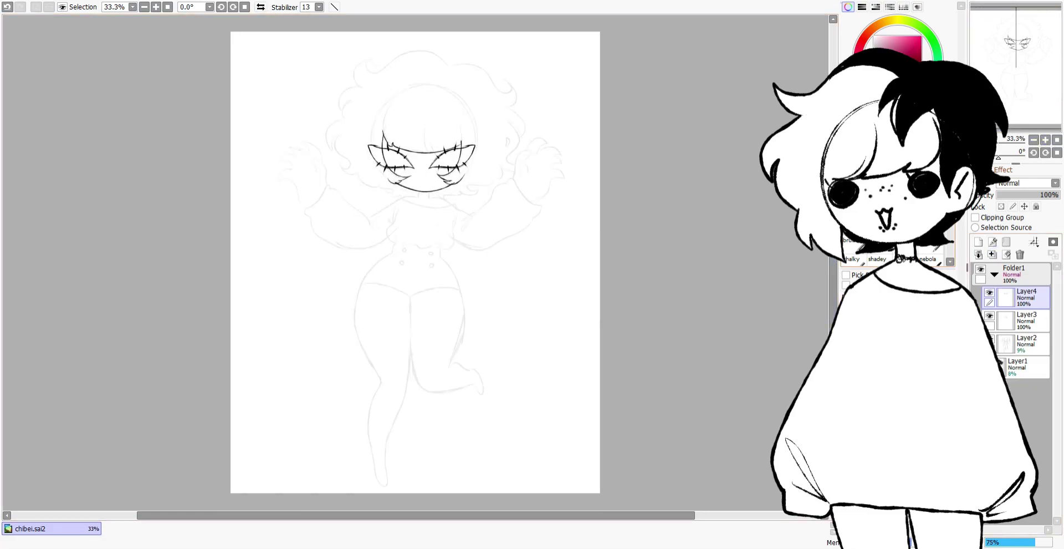
scroll(402, 207, up, 5)
drag(402, 207, 306, 216)
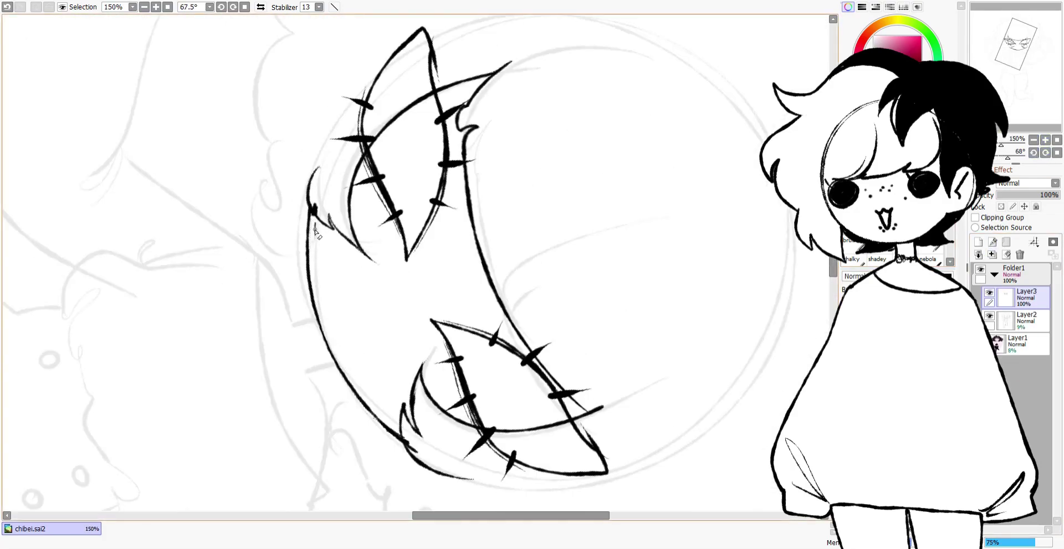
Step: Bucket-fill both eyes solid black and erase the stray lines beside the left eye
key(Delete)
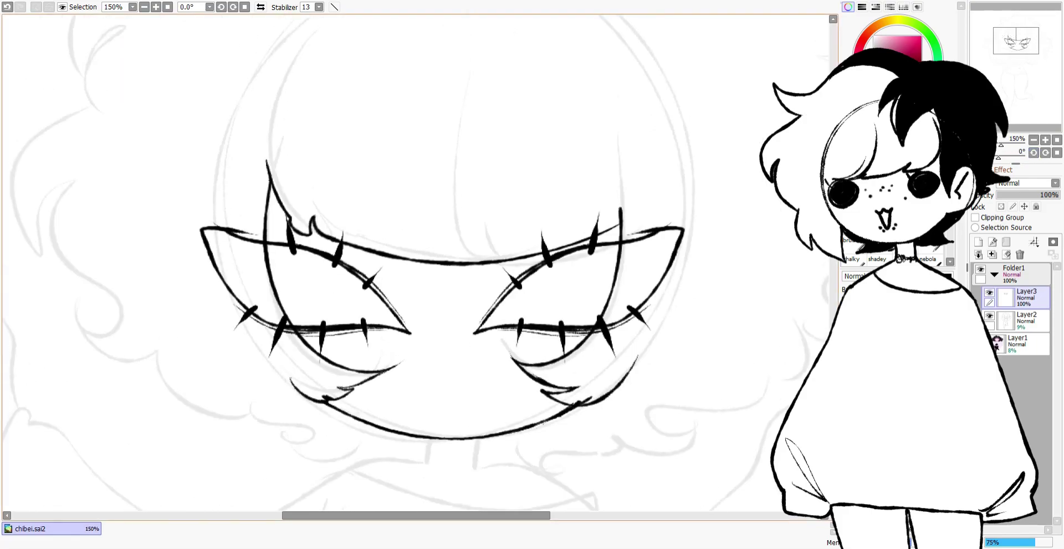
click(596, 264)
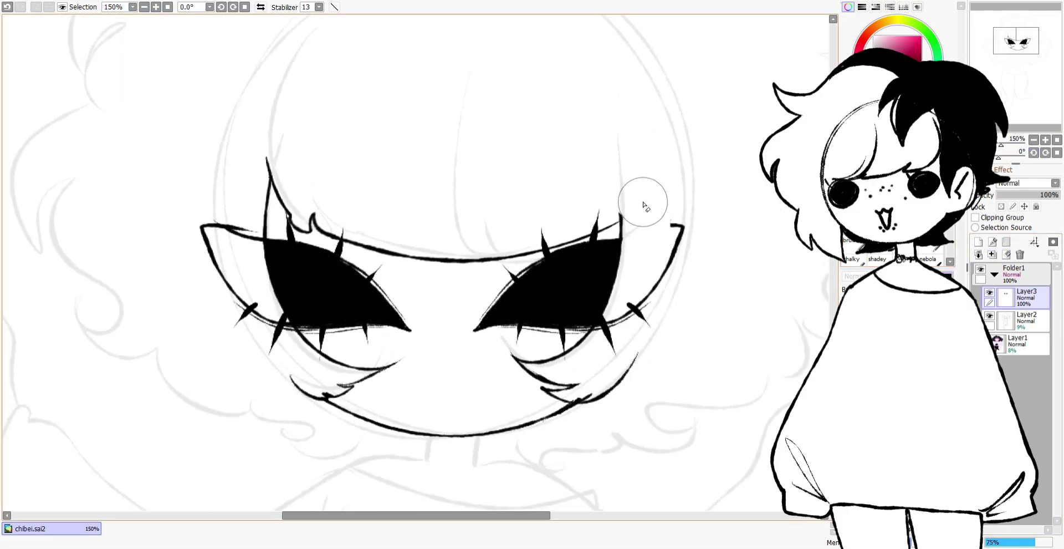
mouse_move(277, 310)
mouse_down()
mouse_move(261, 356)
mouse_move(256, 269)
mouse_up()
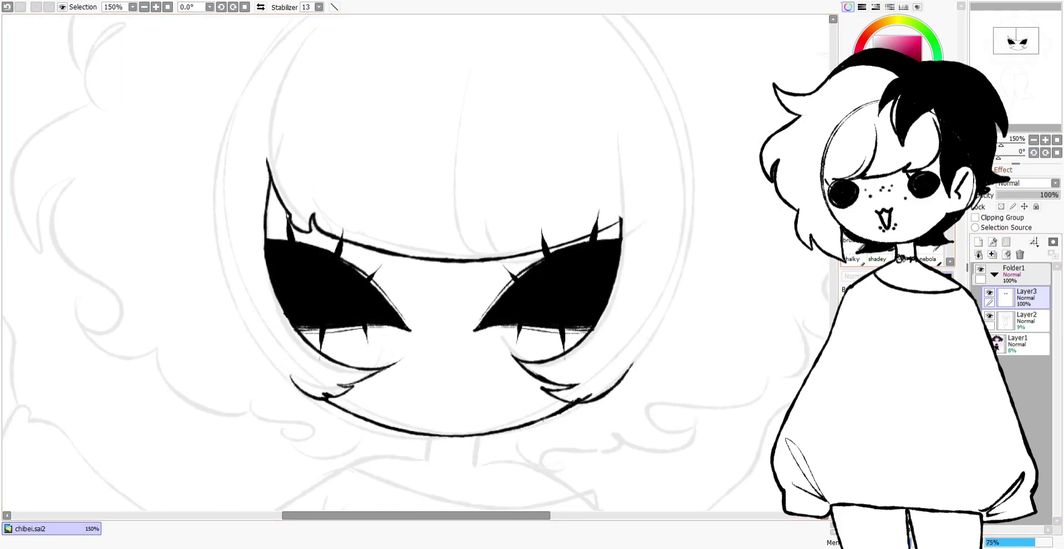
scroll(443, 332, down, 2)
scroll(442, 342, up, 2)
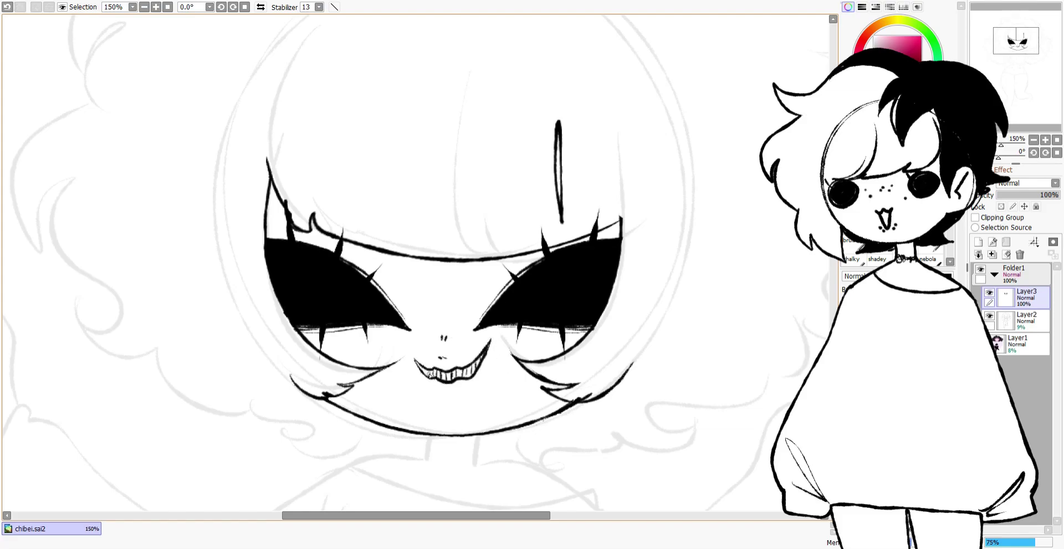
scroll(499, 321, down, 2)
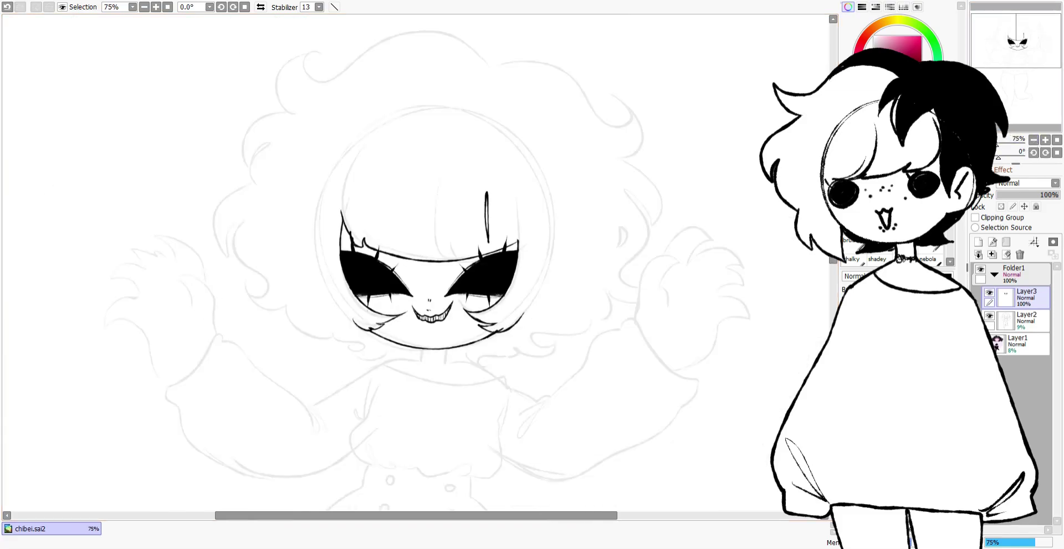
scroll(499, 321, up, 2)
Step: Thicken the face's outer contour line
drag(1000, 157, 1013, 154)
drag(243, 302, 281, 424)
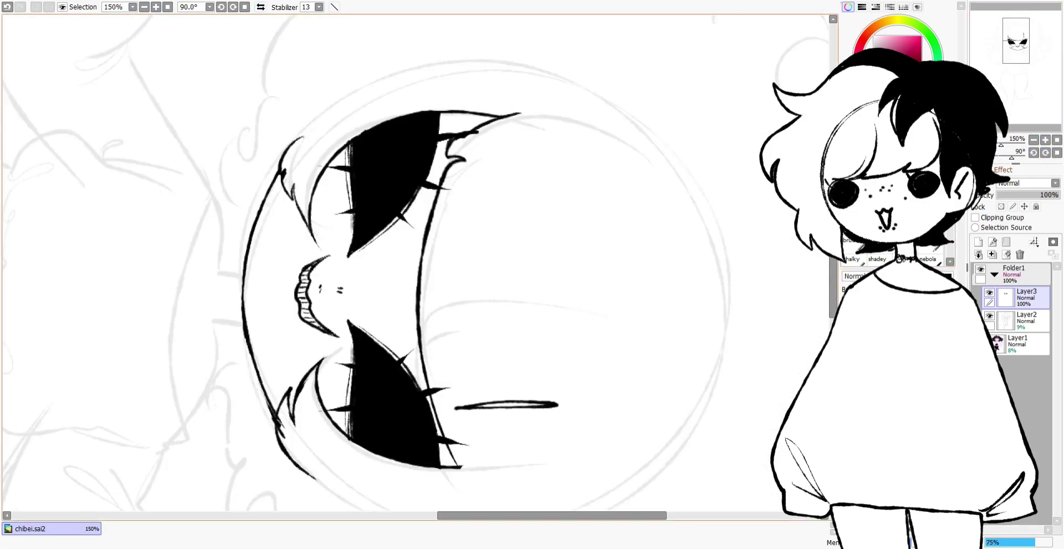
click(1034, 153)
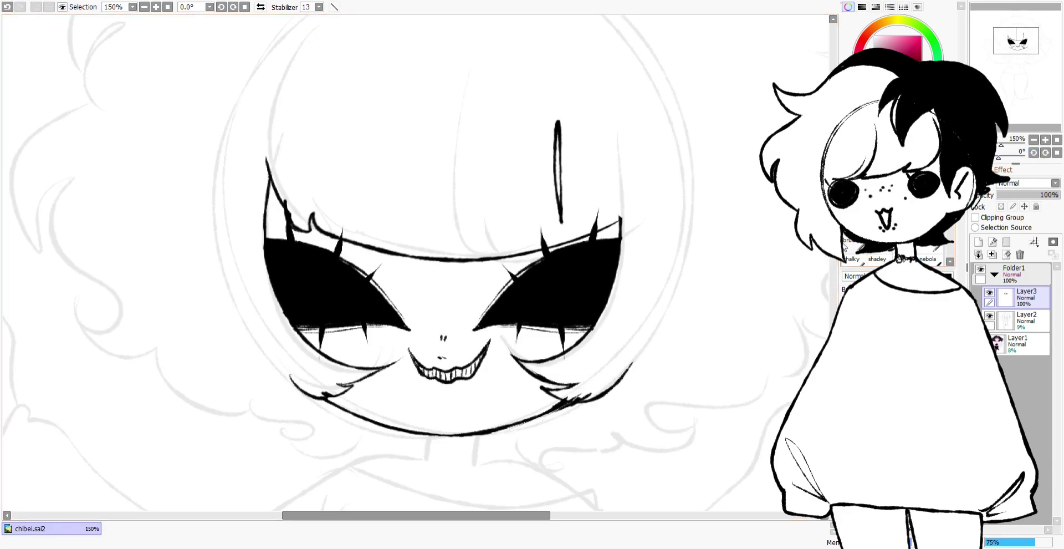
scroll(661, 184, down, 2)
scroll(542, 300, up, 1)
drag(542, 300, 592, 254)
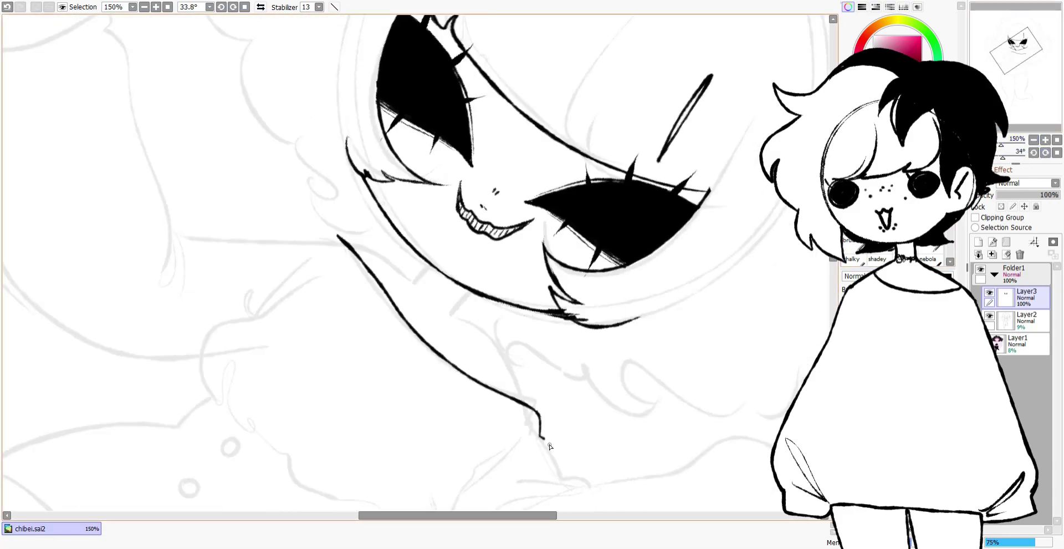
scroll(592, 254, up, 1)
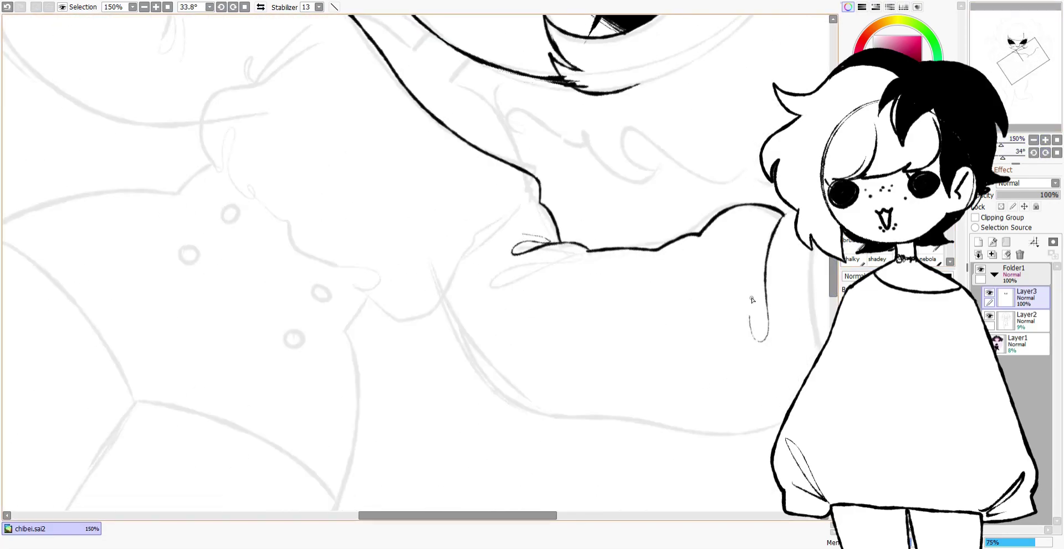
Step: Ink the curved sleeve cuff stroke in a rotated, mirrored view
mouse_move(546, 502)
mouse_down()
mouse_move(444, 482)
mouse_move(336, 443)
mouse_up()
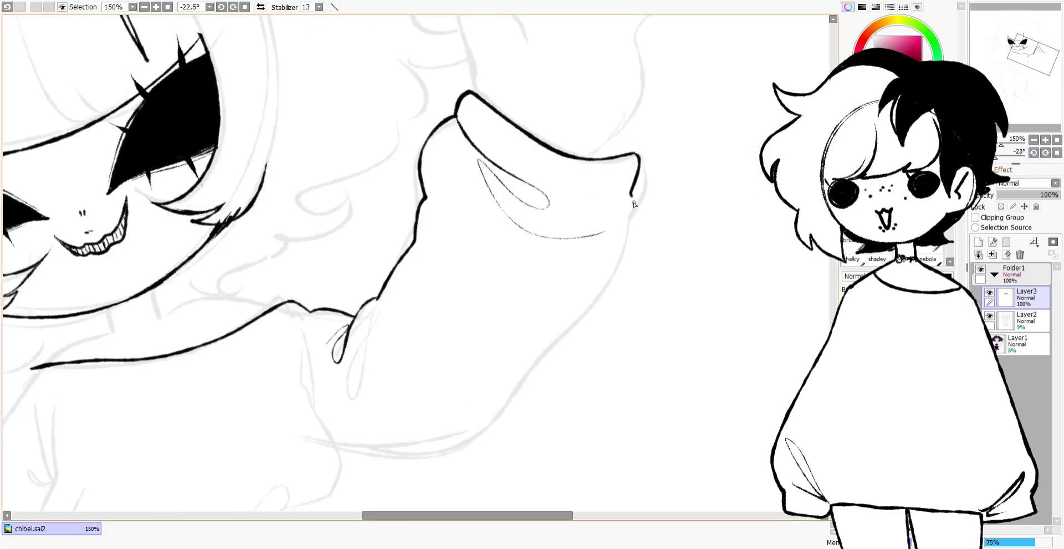
key(h)
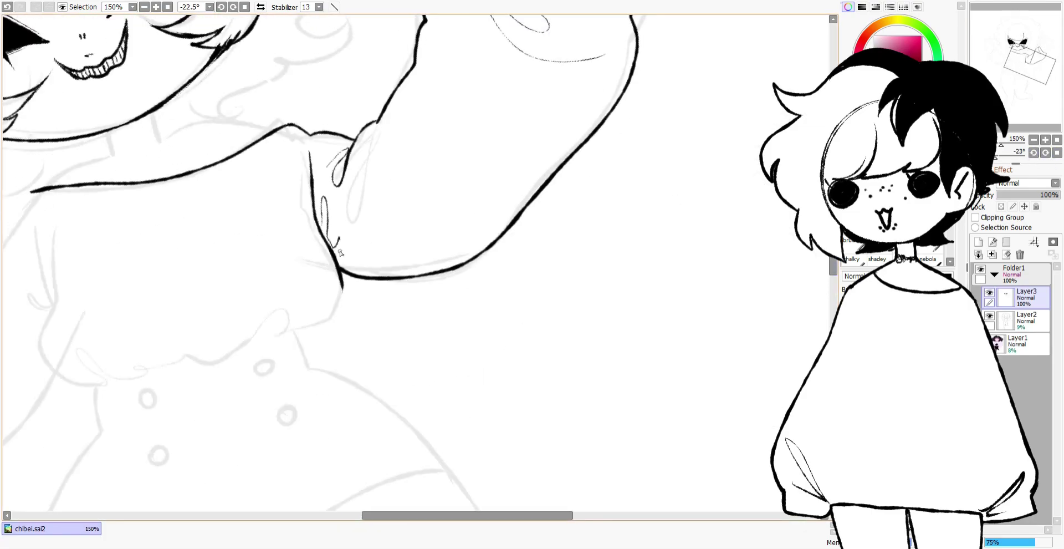
drag(477, 308, 608, 307)
key(ctrl+z)
drag(690, 386, 802, 328)
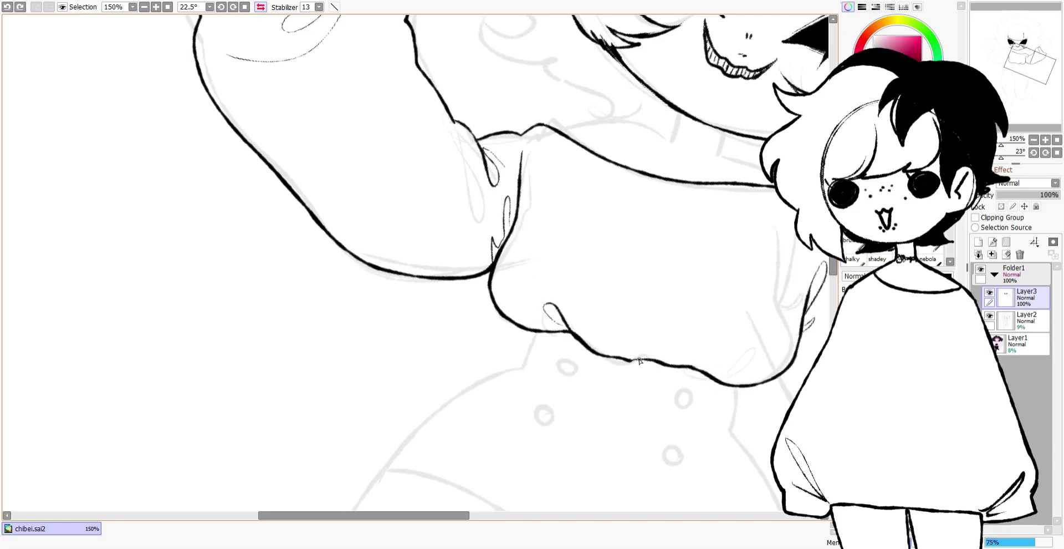
drag(688, 367, 370, 367)
drag(482, 192, 553, 291)
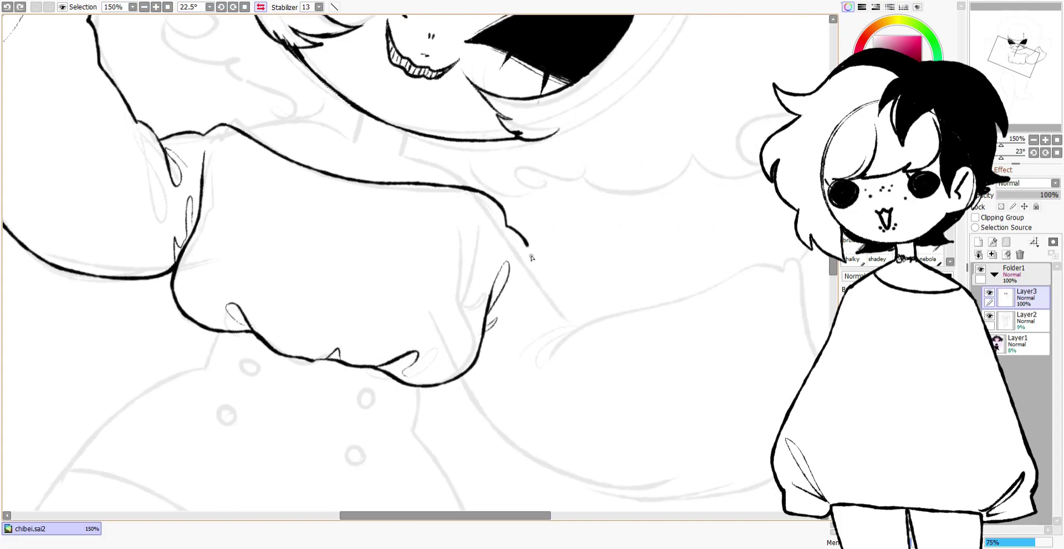
Step: Ink the shoulder line and sleeve undersides, then reset the view to the whole figure
mouse_move(782, 266)
mouse_down()
mouse_move(546, 316)
mouse_move(623, 487)
mouse_move(576, 265)
mouse_up()
drag(568, 435, 568, 280)
key(Insert)
mouse_move(214, 272)
mouse_down()
mouse_move(250, 305)
mouse_move(544, 264)
mouse_move(505, 310)
mouse_up()
key(ctrl+z)
key(Insert)
key(ctrl+0)
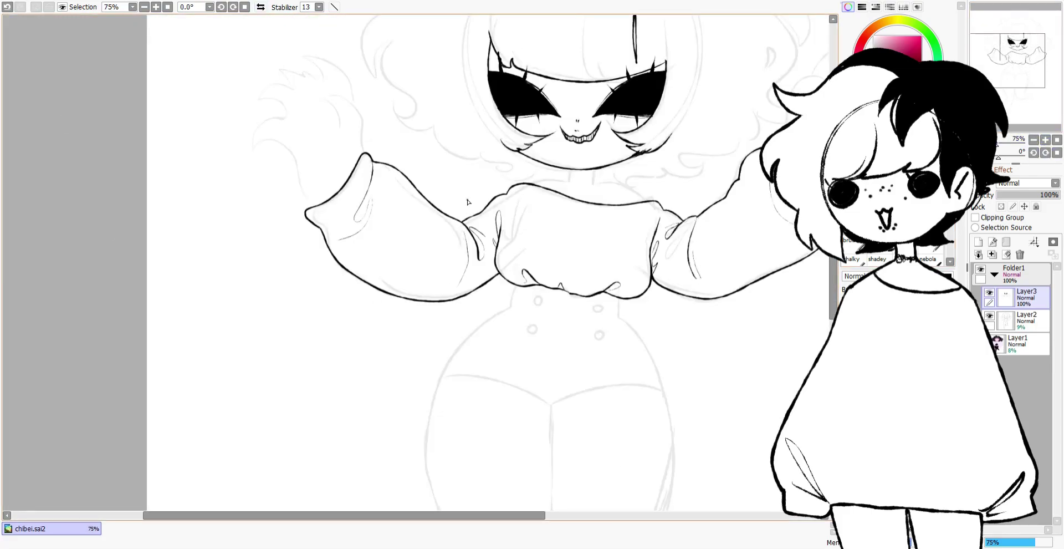
Step: Magic-wand the background and ink a small choker at the neck
key(ctrl+plus)
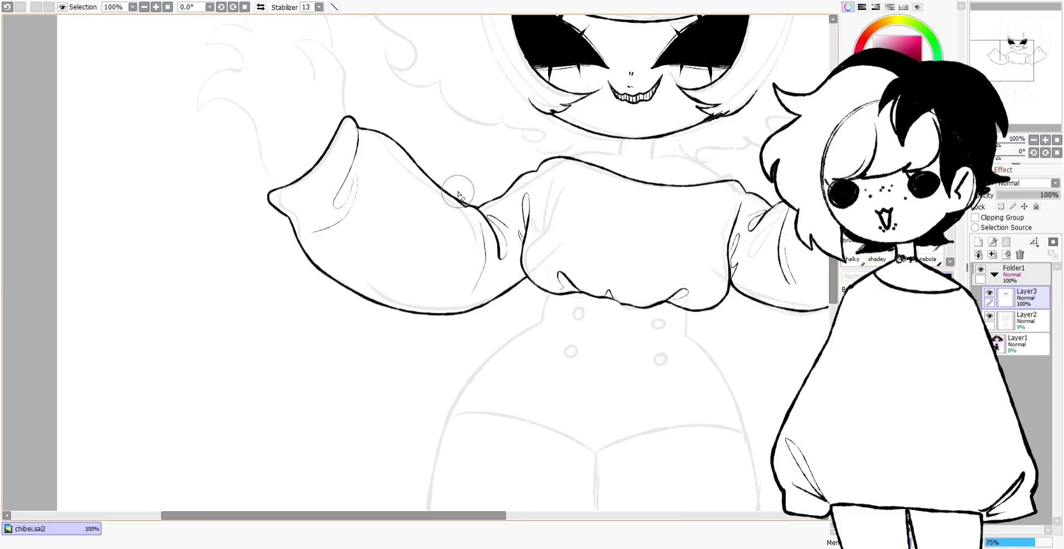
scroll(486, 223, up, 3)
click(485, 223)
key(b)
click(260, 7)
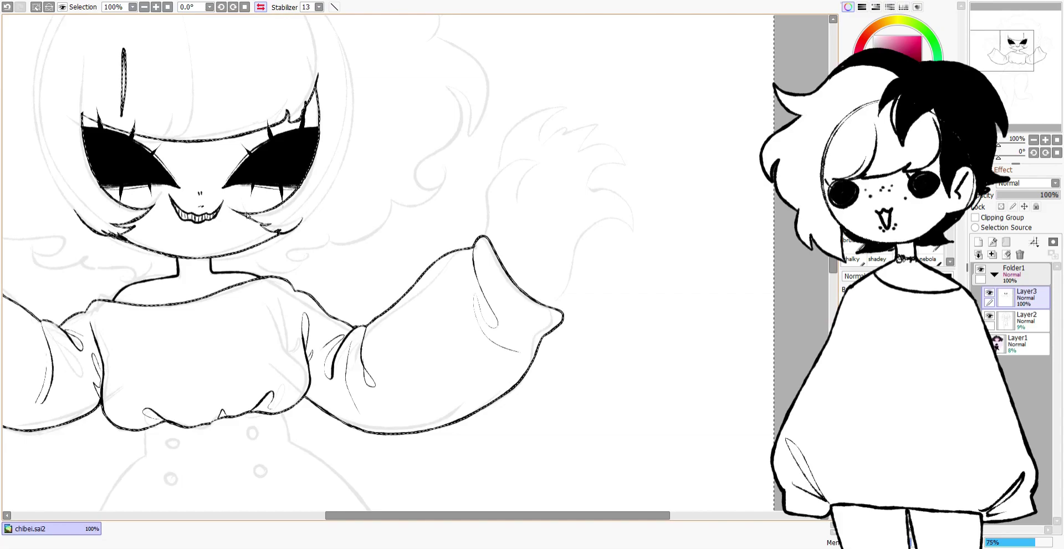
click(260, 7)
drag(621, 272, 654, 275)
key(ctrl+z)
scroll(500, 225, down, 5)
drag(547, 166, 541, 198)
Step: Ink both hip outlines and try the crotch line of the shorts
drag(541, 198, 443, 304)
key(ctrl+z)
click(261, 7)
mouse_move(152, 181)
mouse_down()
mouse_move(147, 213)
mouse_move(108, 277)
mouse_up()
click(261, 6)
mouse_move(444, 292)
mouse_down()
mouse_move(598, 333)
mouse_move(748, 316)
mouse_up()
key(ctrl+z)
key(ctrl+z)
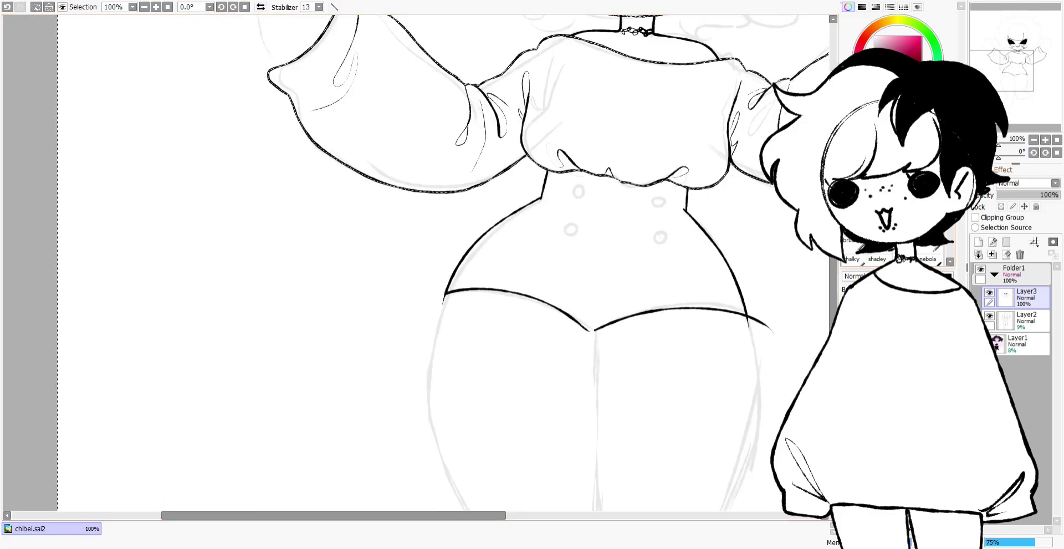
Step: Draw four buttons on the bodice and bucket-fill the high-waisted shorts black
drag(578, 184, 577, 185)
drag(570, 219, 568, 219)
mouse_move(659, 197)
mouse_down()
mouse_move(661, 206)
mouse_move(655, 198)
mouse_up()
drag(660, 233, 658, 233)
scroll(660, 238, up, 5)
click(610, 249)
scroll(610, 249, down, 3)
click(222, 333)
key(ctrl+z)
Step: Rotate the view to -90° and back, then ink the right thigh outline
scroll(441, 62, down, 5)
scroll(441, 62, up, 2)
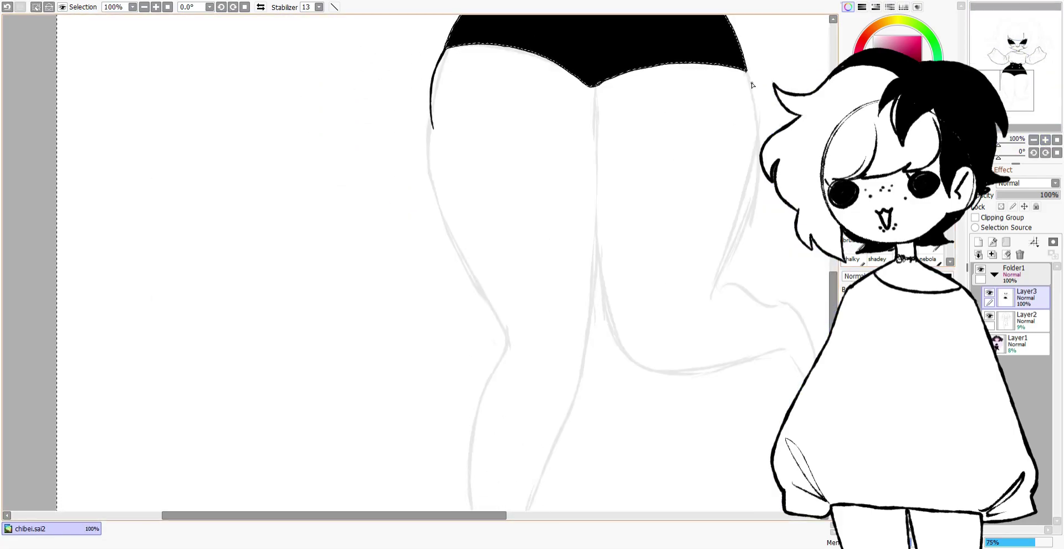
scroll(744, 71, up, 2)
click(1045, 152)
click(1045, 153)
click(1045, 153)
scroll(406, 377, up, 3)
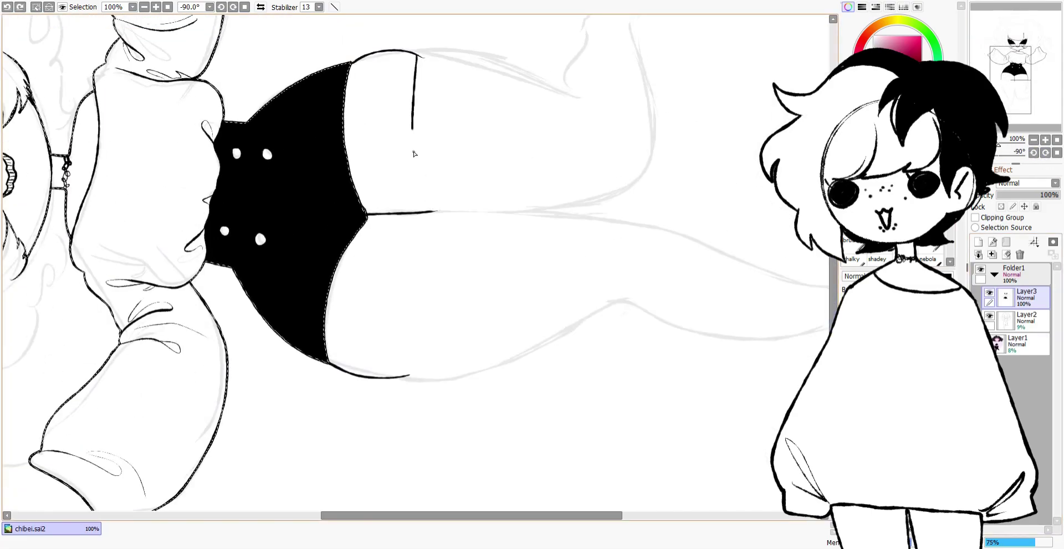
key(Home)
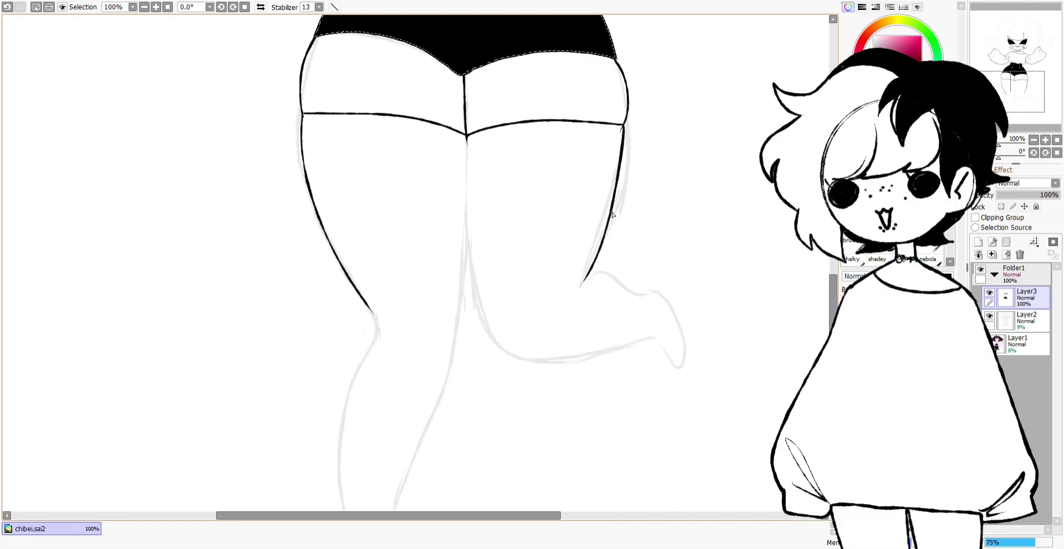
drag(622, 131, 581, 276)
key(ctrl+z)
Step: Ink the other thigh outline and the stocking band across the thighs
key(h)
drag(209, 125, 261, 303)
drag(224, 28, 207, 123)
key(ctrl+z)
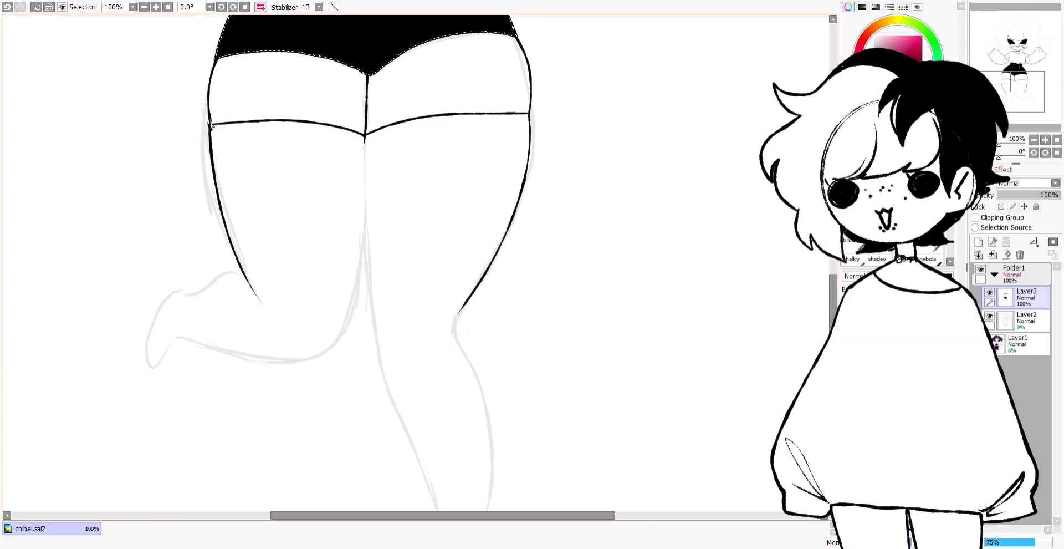
key(h)
Step: Ink the lower edge of the right thigh and the inner and outer leg edges
mouse_move(463, 208)
mouse_down()
mouse_move(562, 337)
mouse_move(667, 364)
mouse_move(682, 348)
mouse_up()
key(ctrl+z)
scroll(703, 233, down, 5)
drag(467, 82, 386, 396)
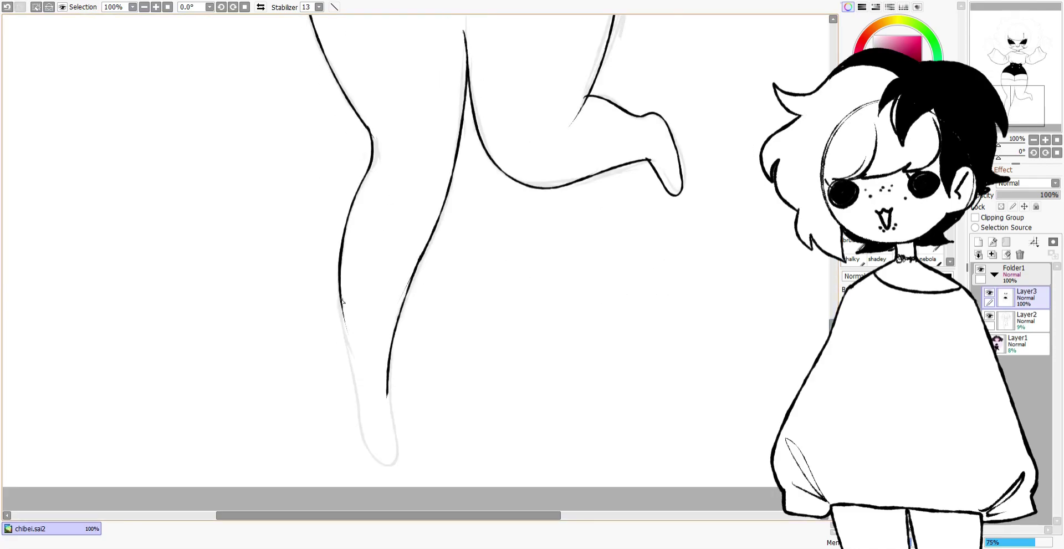
scroll(416, 249, up, 5)
scroll(416, 248, down, 4)
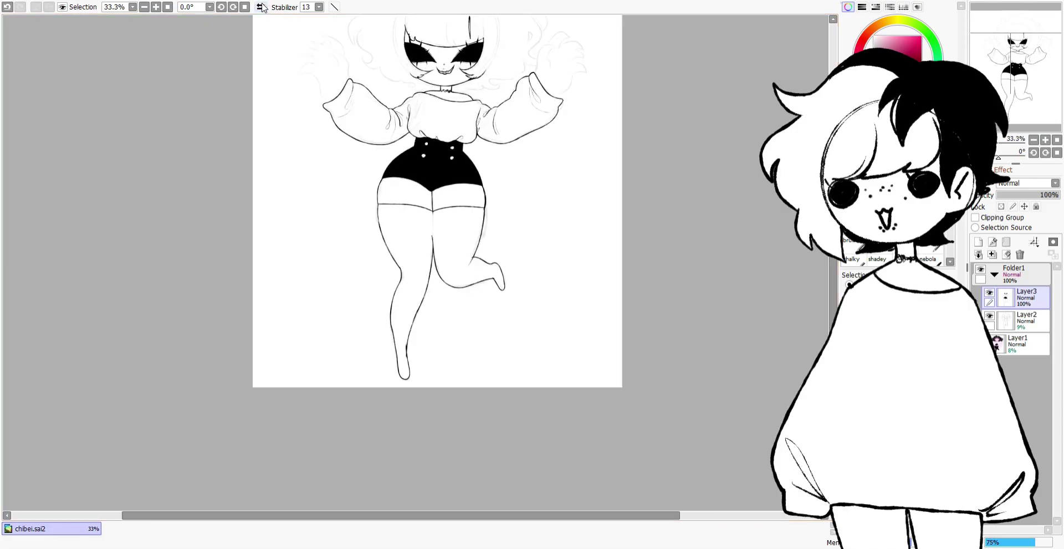
scroll(416, 249, up, 3)
drag(570, 173, 540, 252)
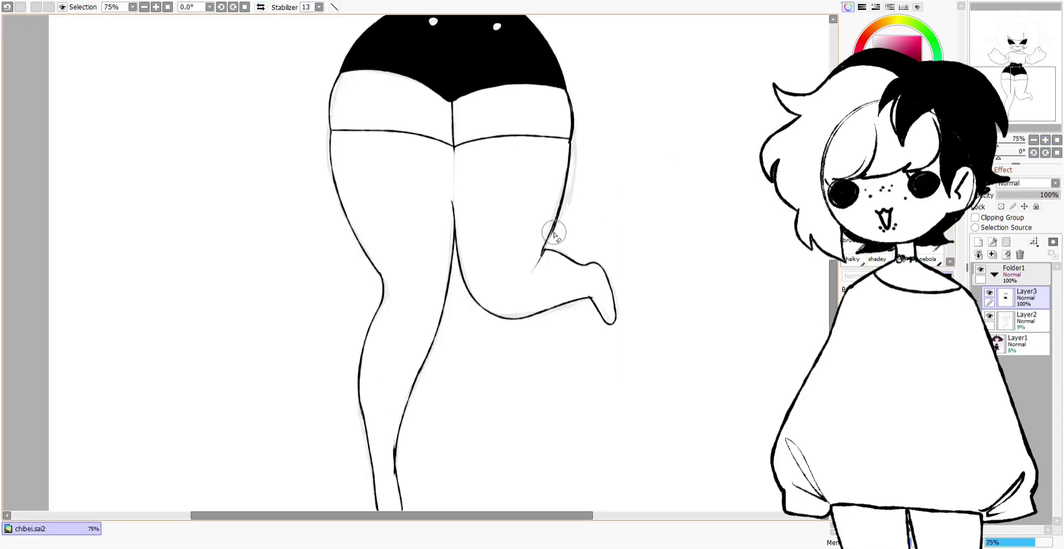
Step: Invert the background selection, fill the stockings black, and merge down with Ctrl+E
click(565, 211)
key(ctrl+i)
click(1000, 240)
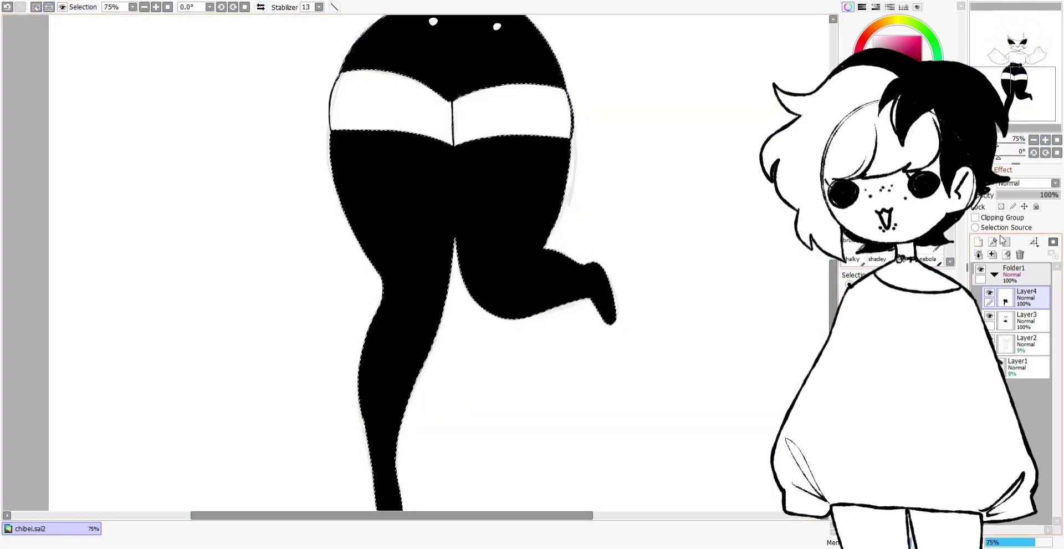
key(ctrl+e)
Step: Deselect and start drawing a claw on the raised right hand
scroll(542, 491, down, 3)
scroll(542, 490, up, 1)
scroll(542, 490, up, 3)
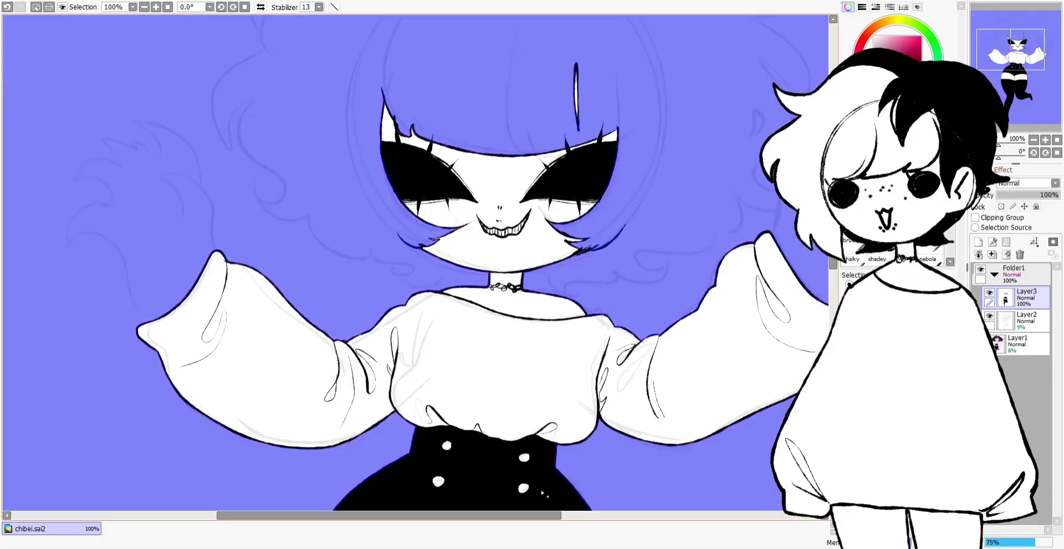
scroll(542, 491, right, 5)
key(ctrl+d)
mouse_move(560, 219)
mouse_down()
mouse_move(631, 164)
mouse_move(605, 205)
mouse_move(610, 220)
mouse_move(662, 118)
mouse_move(648, 148)
mouse_move(684, 143)
mouse_move(686, 208)
mouse_up()
Step: Undo the first claw attempt and draw a pointed finger on the right raised hand
key(ctrl+z)
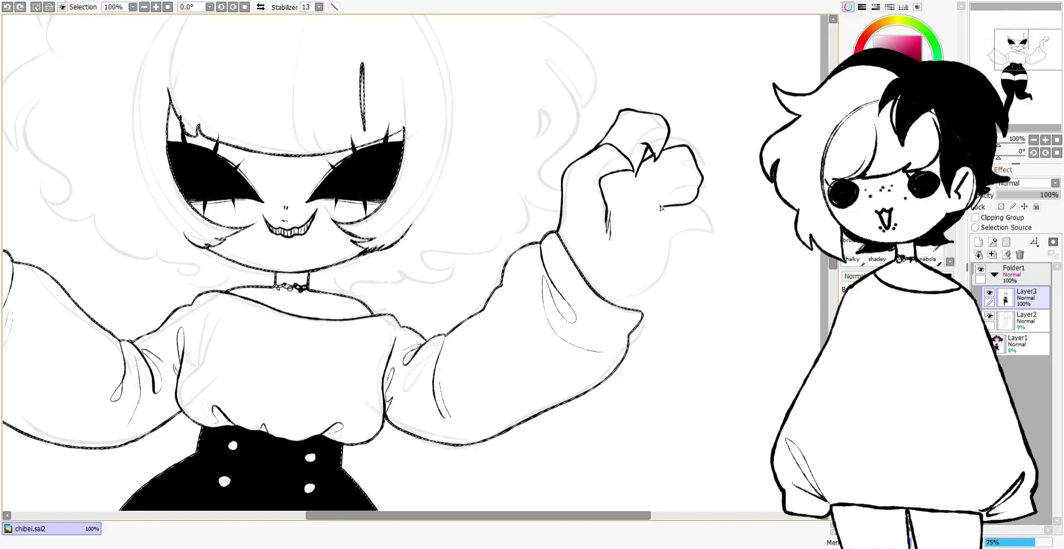
drag(654, 177, 695, 198)
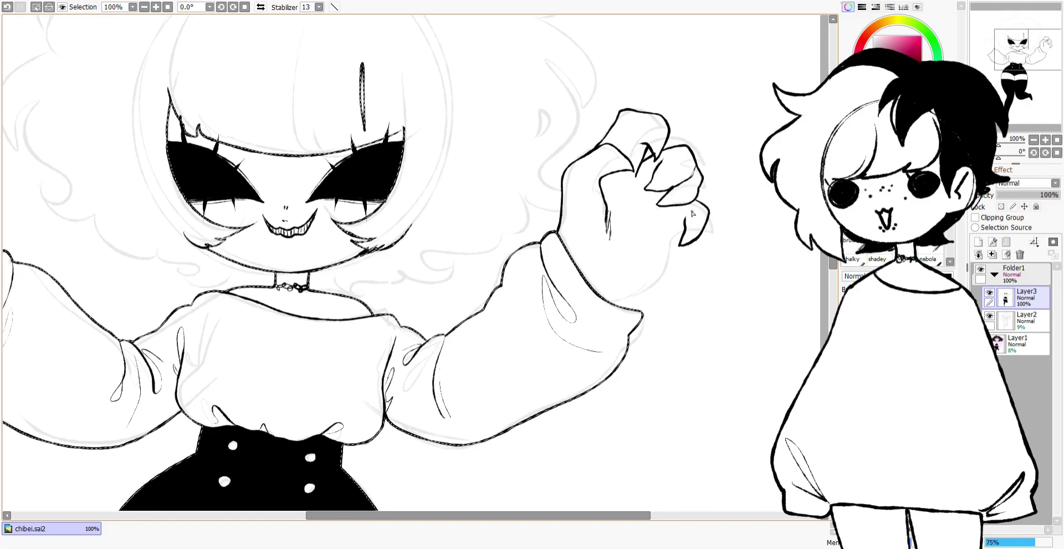
scroll(379, 467, left, 5)
Step: Draw curled, clawed fingers on the left hand, close the outline gap, and zoom out to check
drag(348, 251, 314, 172)
drag(309, 222, 304, 250)
mouse_move(282, 320)
mouse_down()
mouse_move(228, 246)
mouse_move(237, 205)
mouse_up()
mouse_move(222, 158)
mouse_down()
mouse_move(260, 133)
mouse_move(314, 142)
mouse_up()
drag(345, 181, 348, 203)
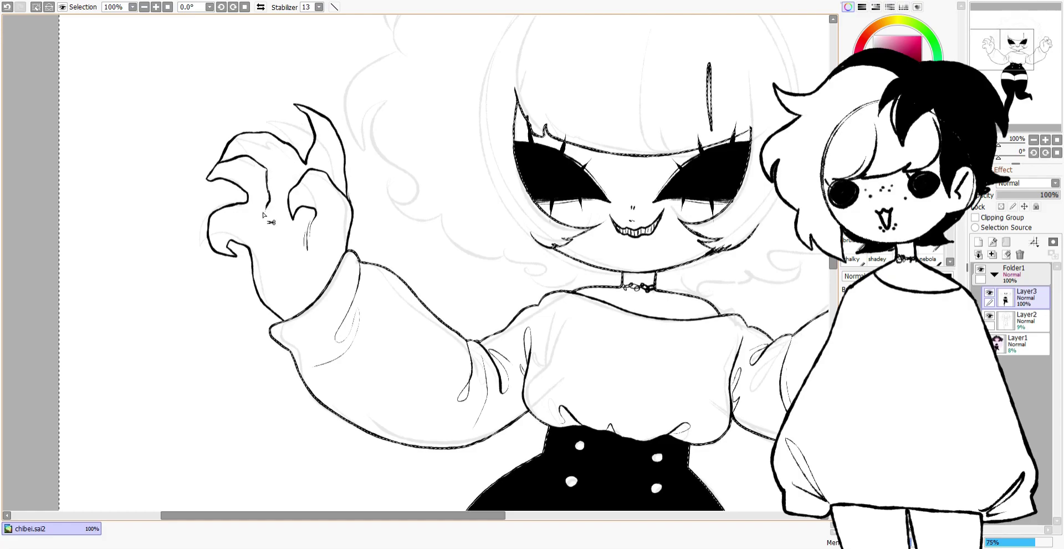
drag(471, 515, 532, 515)
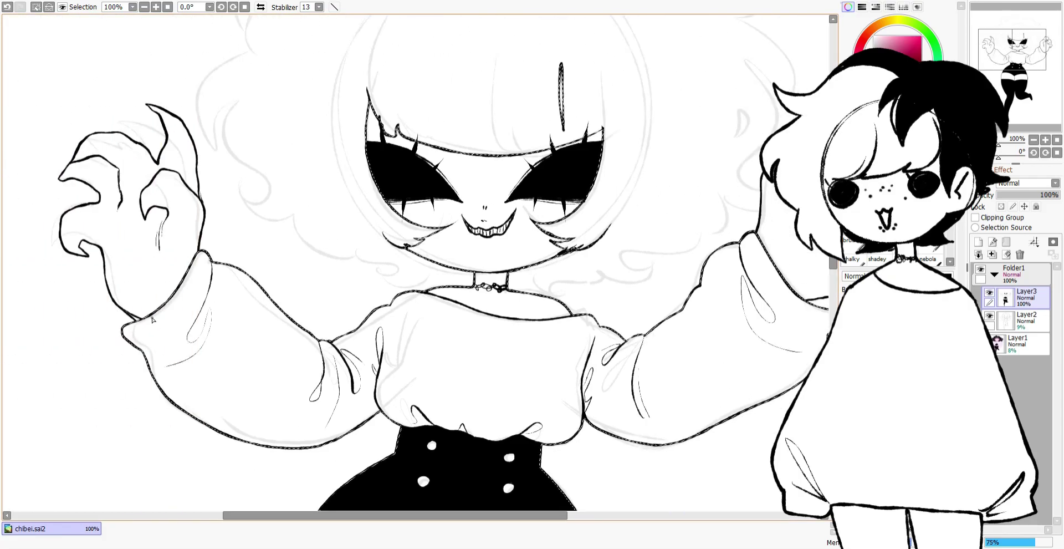
click(1034, 139)
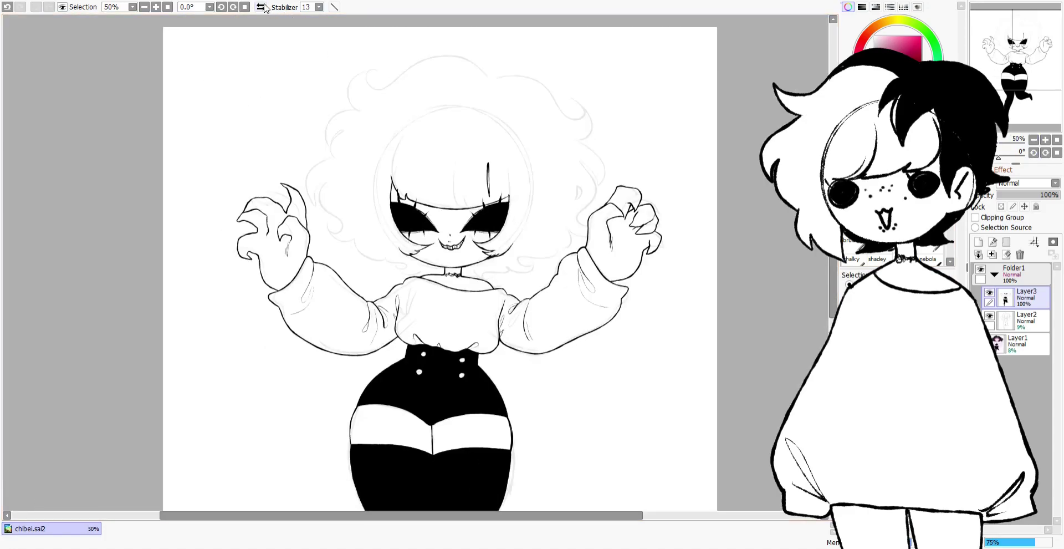
Step: At 100% zoom, draw curly hair outline strokes at the upper left, undoing one stray stroke
click(1003, 139)
key(Home)
key(n)
mouse_move(571, 94)
mouse_down()
mouse_move(355, 75)
mouse_move(293, 97)
mouse_move(234, 183)
mouse_move(272, 233)
mouse_move(221, 332)
mouse_move(300, 425)
mouse_move(366, 468)
mouse_move(407, 460)
mouse_move(424, 441)
mouse_up()
click(261, 7)
mouse_move(341, 95)
mouse_down()
mouse_move(216, 128)
mouse_move(138, 164)
mouse_move(117, 254)
mouse_move(149, 344)
mouse_move(146, 382)
mouse_move(272, 470)
mouse_move(350, 478)
mouse_up()
key(ctrl+z)
key(h)
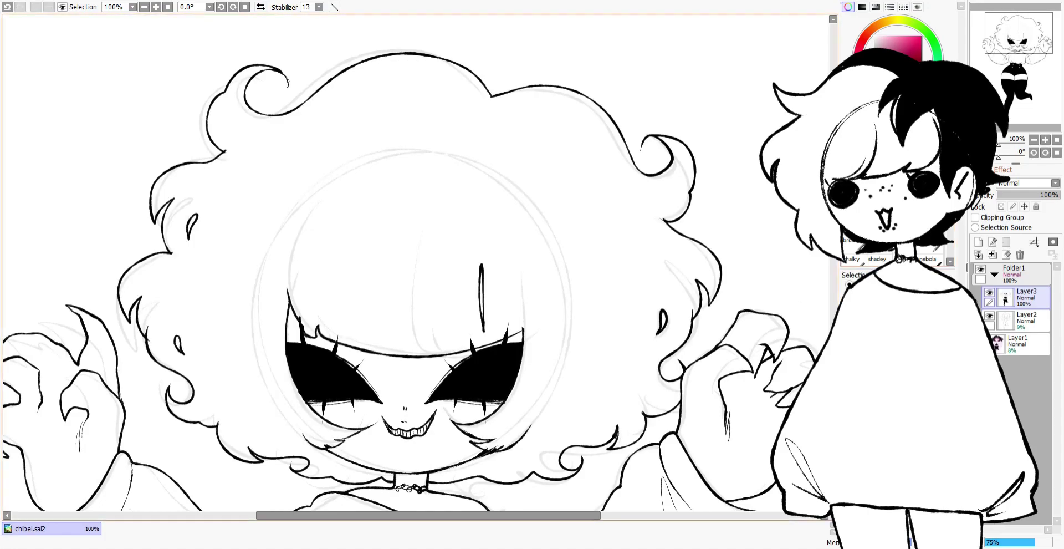
Step: Fill the selected hair region solid black, undo a stroke, and move down to the legs at 75%
key(ctrl+f)
key(ctrl+d)
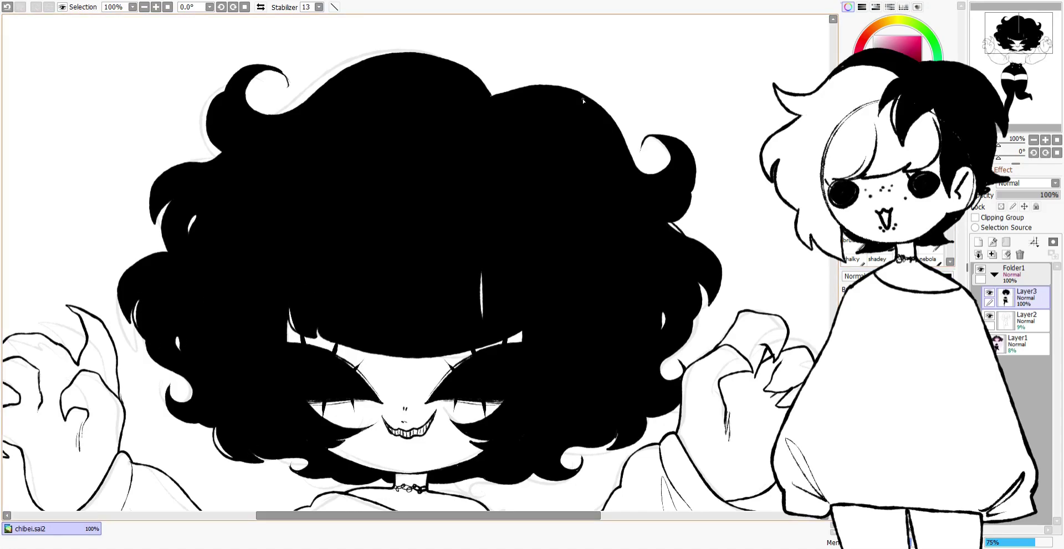
key(ctrl+z)
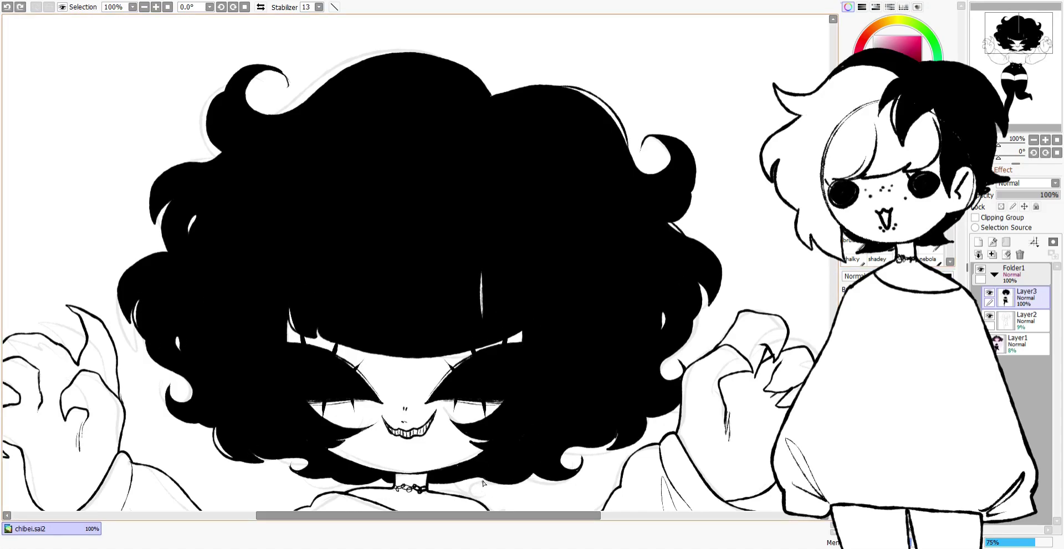
mouse_move(1003, 146)
mouse_down()
mouse_move(986, 145)
mouse_move(1006, 149)
mouse_up()
scroll(318, 234, down, 5)
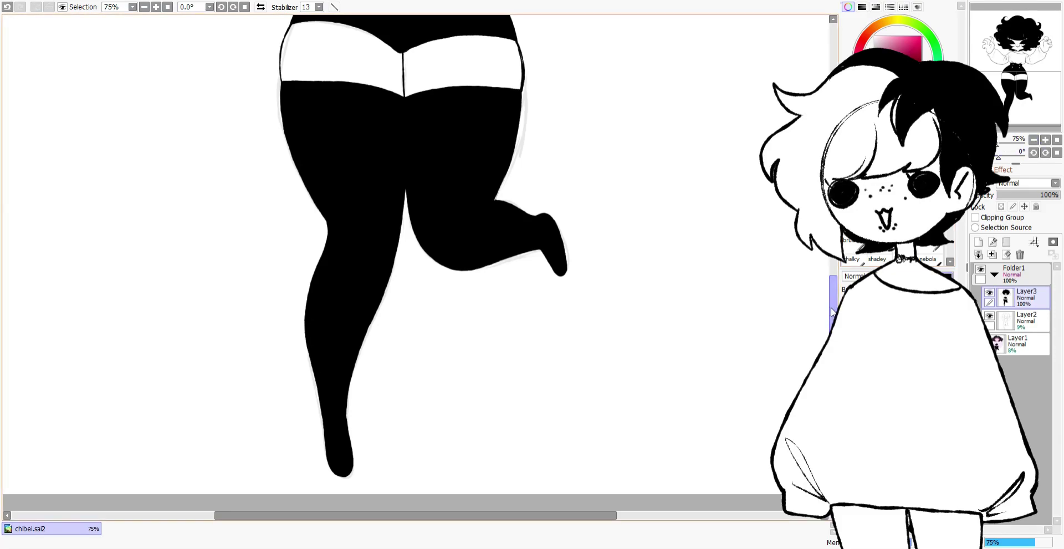
Step: Undo the last stroke and zoom out to view the whole figure with its 'doll' sweater
scroll(460, 219, up, 3)
key(ctrl+z)
scroll(361, 248, up, 3)
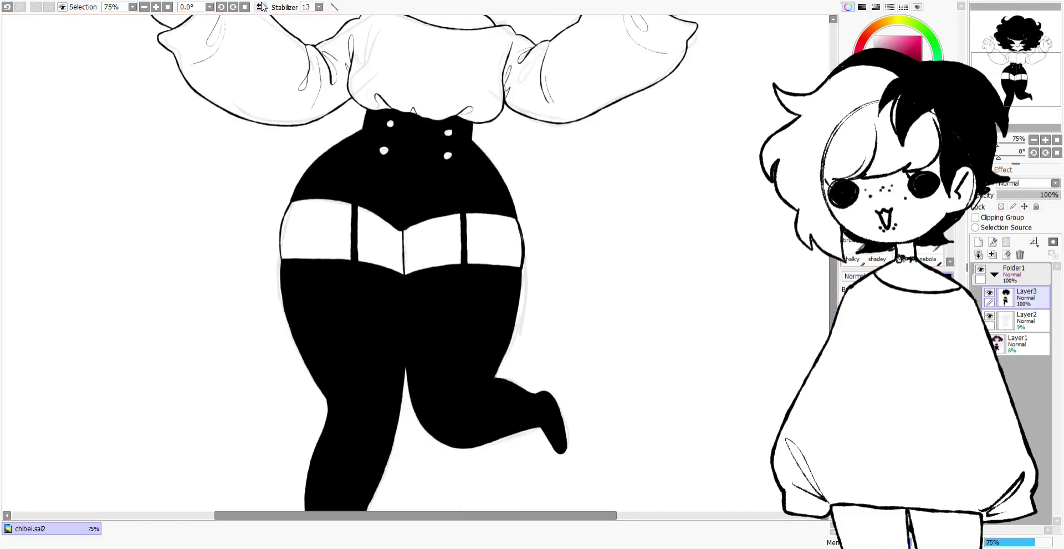
scroll(361, 248, down, 3)
scroll(402, 341, up, 5)
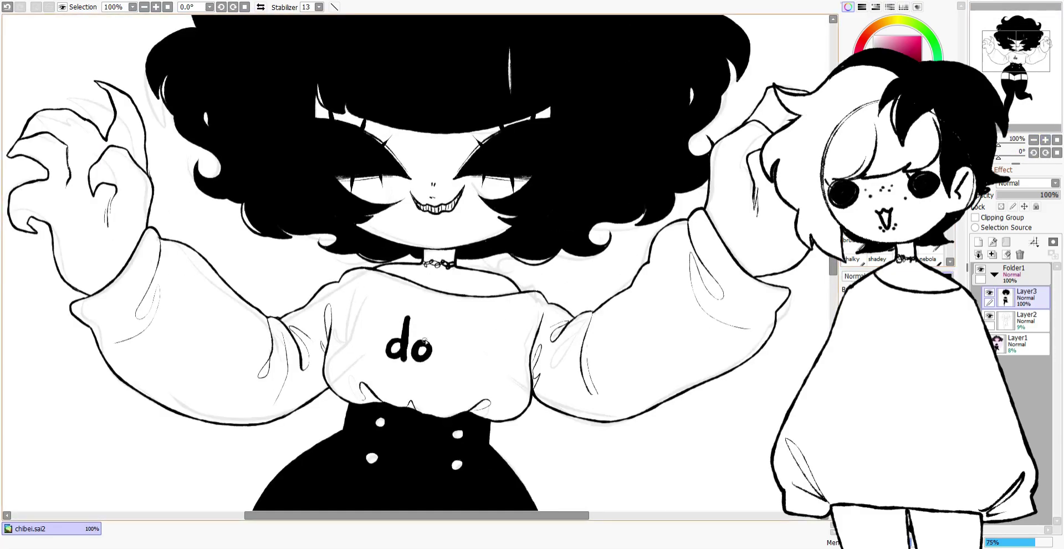
click(1033, 139)
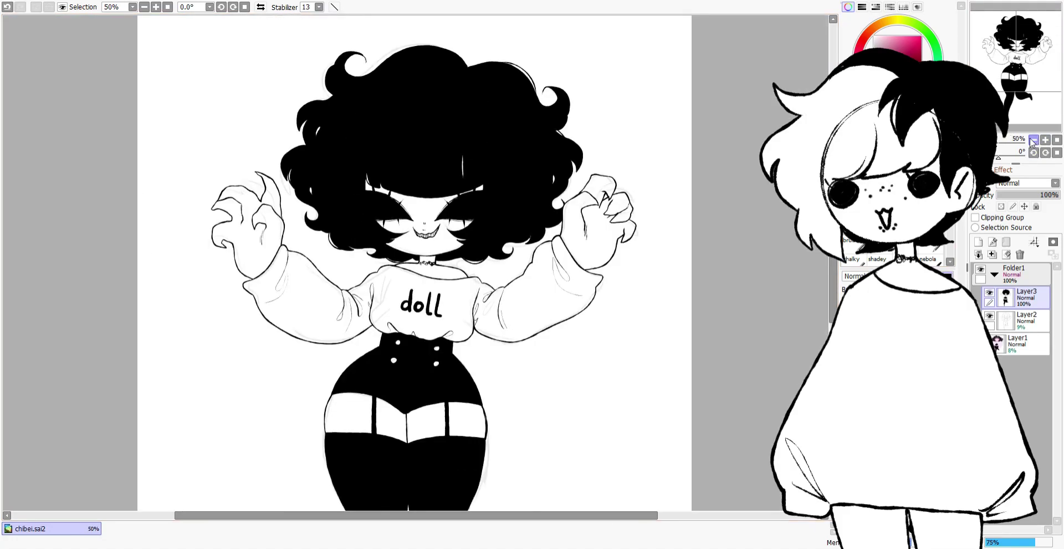
Step: Hide the faint Layer2 sketch and add a new Layer4 above it
click(990, 316)
click(978, 242)
scroll(506, 201, up, 1)
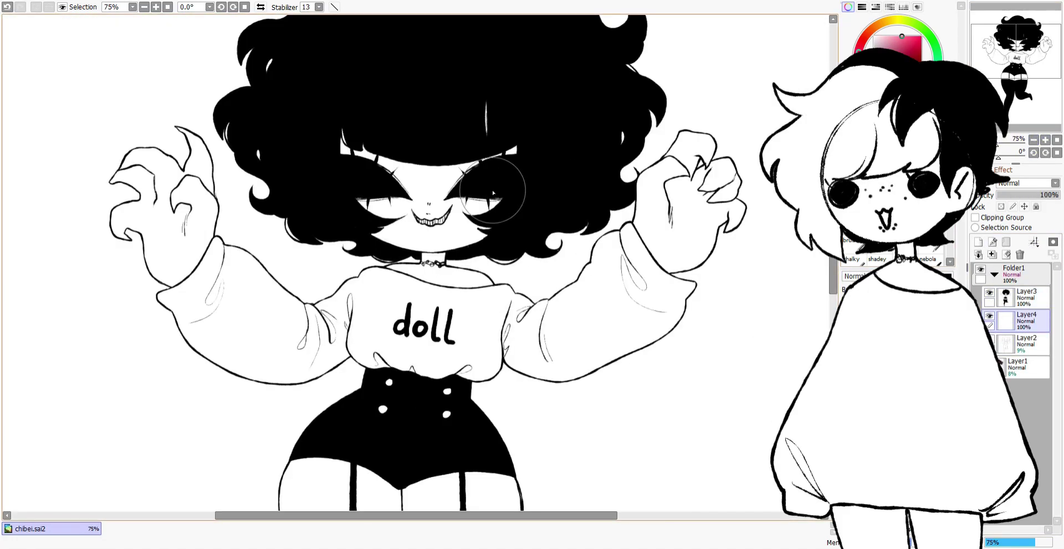
Step: Airbrush pink blush onto the right hand's fingers, selecting each finger first
click(701, 174)
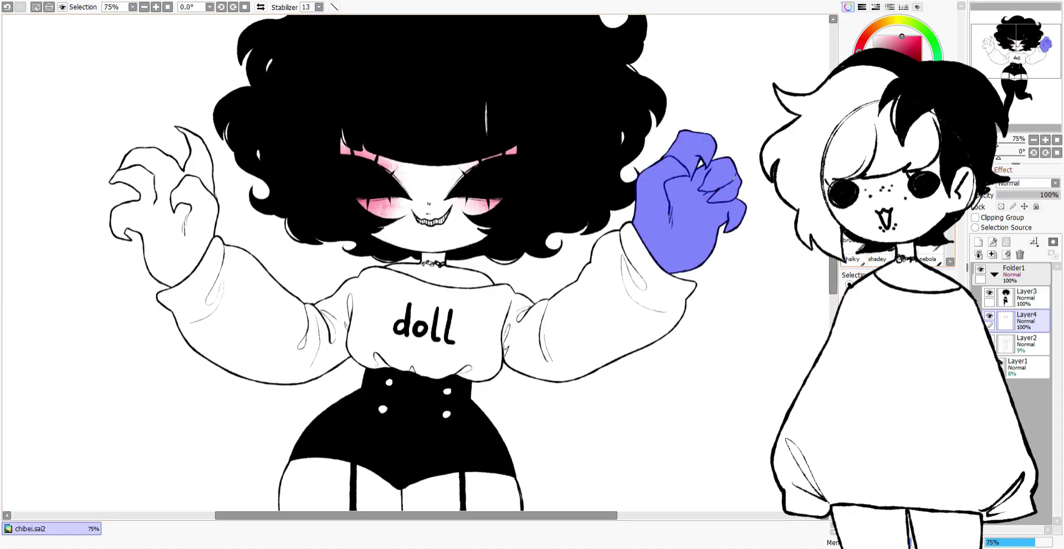
key(ctrl+z)
click(701, 174)
drag(696, 147, 732, 157)
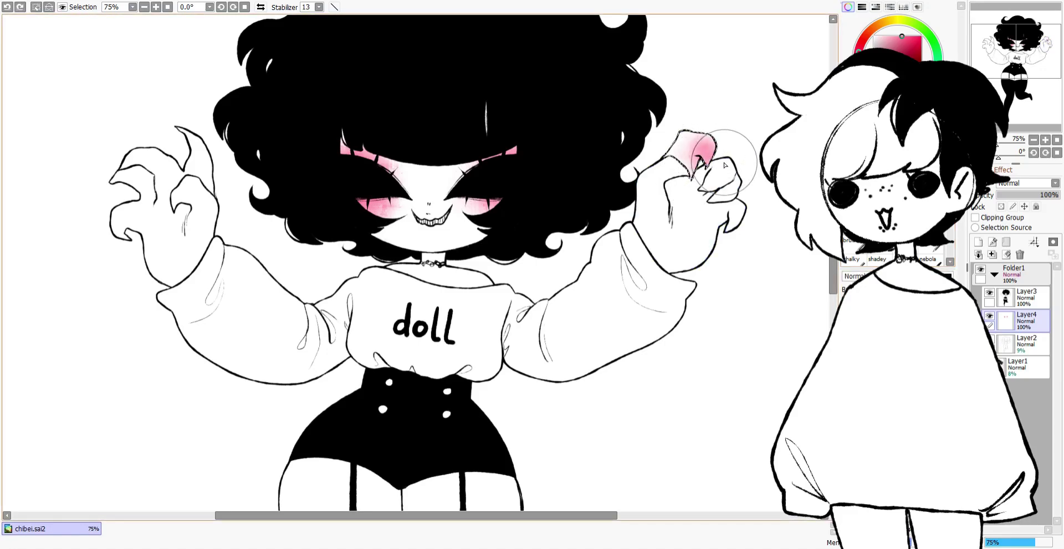
key(ctrl+d)
key(ctrl+z)
click(717, 174)
mouse_move(703, 166)
mouse_down()
mouse_move(734, 192)
mouse_move(670, 166)
mouse_up()
key(ctrl+d)
click(682, 221)
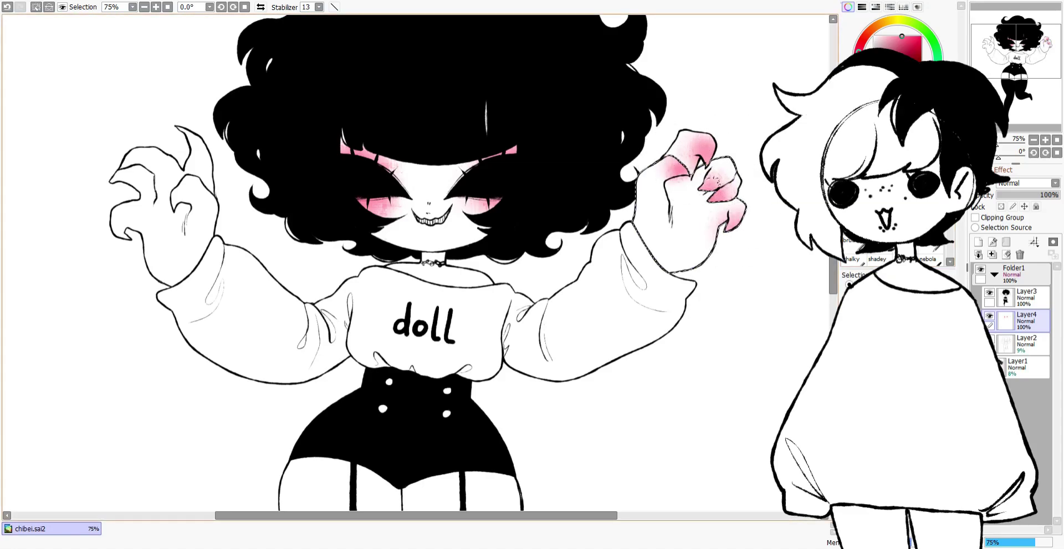
key(ctrl+d)
Step: Blush the left hand's fingertips and palm pink
mouse_move(189, 133)
mouse_down()
mouse_move(100, 171)
mouse_move(116, 222)
mouse_up()
mouse_move(214, 232)
mouse_down()
mouse_move(183, 180)
mouse_move(203, 219)
mouse_up()
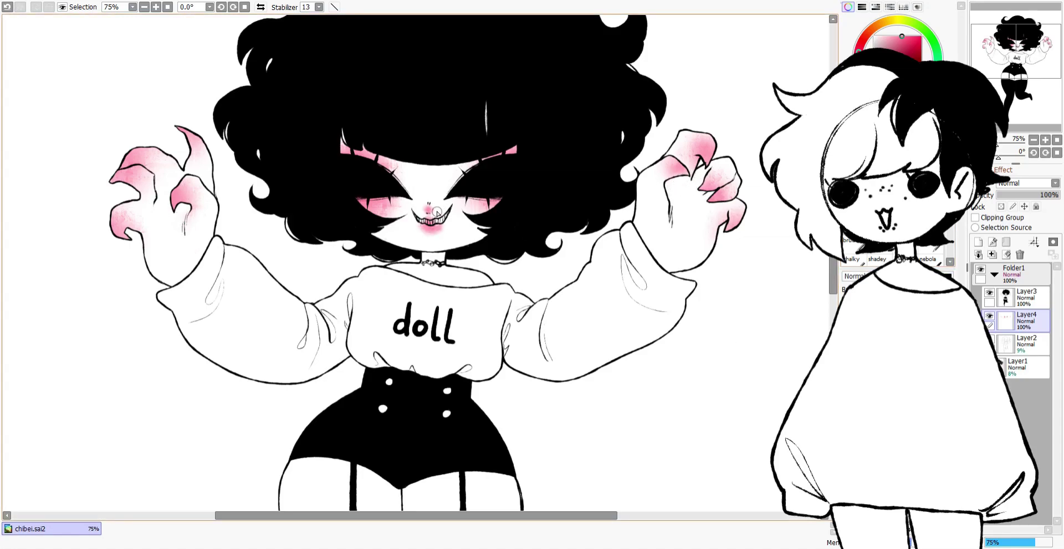
key(ctrl+z)
Step: Mask the collar and shorts areas and shade them pink, then deselect
mouse_move(399, 268)
mouse_down()
mouse_move(460, 273)
mouse_move(374, 254)
mouse_up()
key(b)
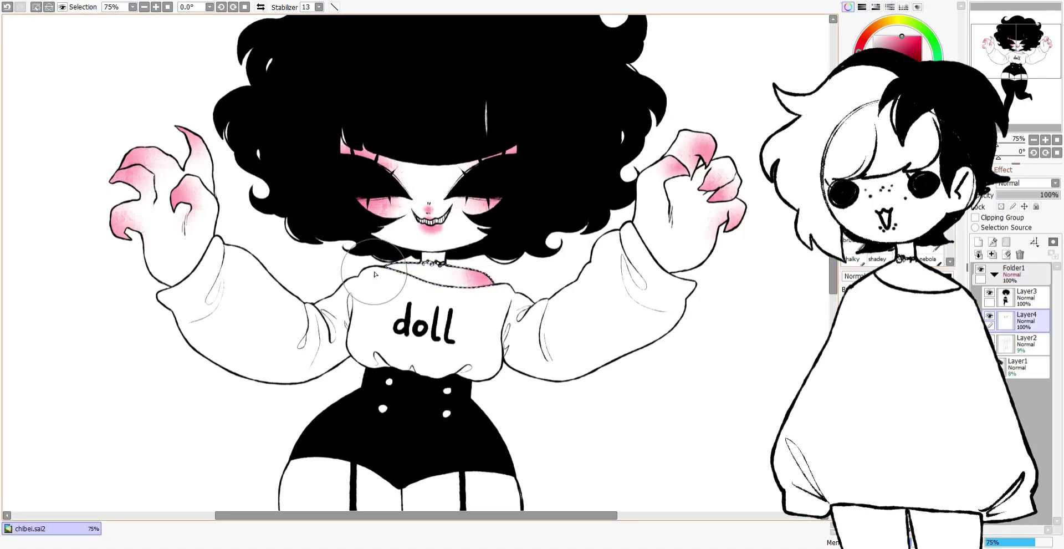
scroll(416, 260, down, 5)
mouse_move(360, 299)
mouse_down()
mouse_move(454, 311)
mouse_move(398, 228)
mouse_up()
key(b)
key(ctrl+d)
Step: Zoom in on the face at 100% and add a new empty Layer5
scroll(398, 229, up, 8)
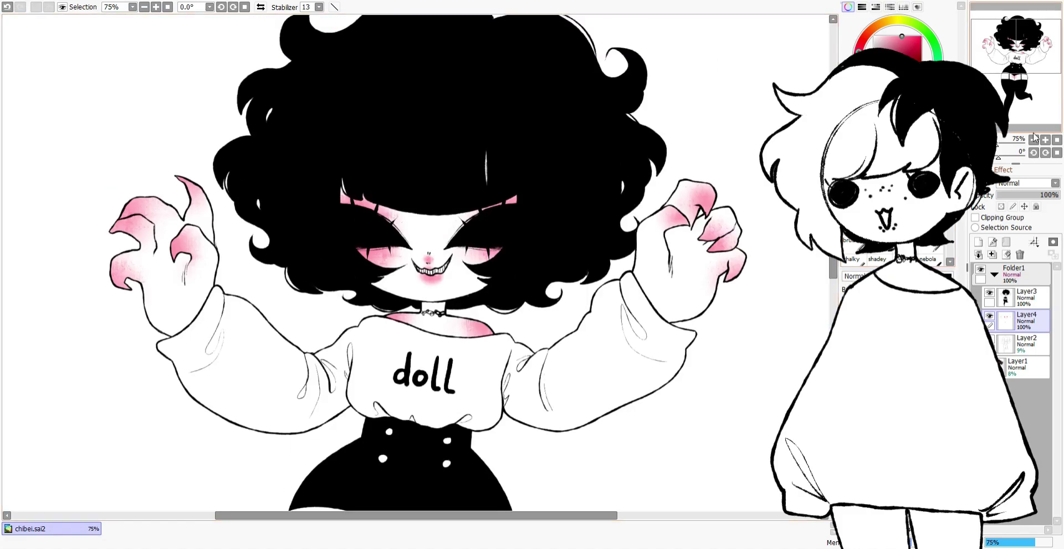
key(ctrl+plus)
key(ctrl+shift+n)
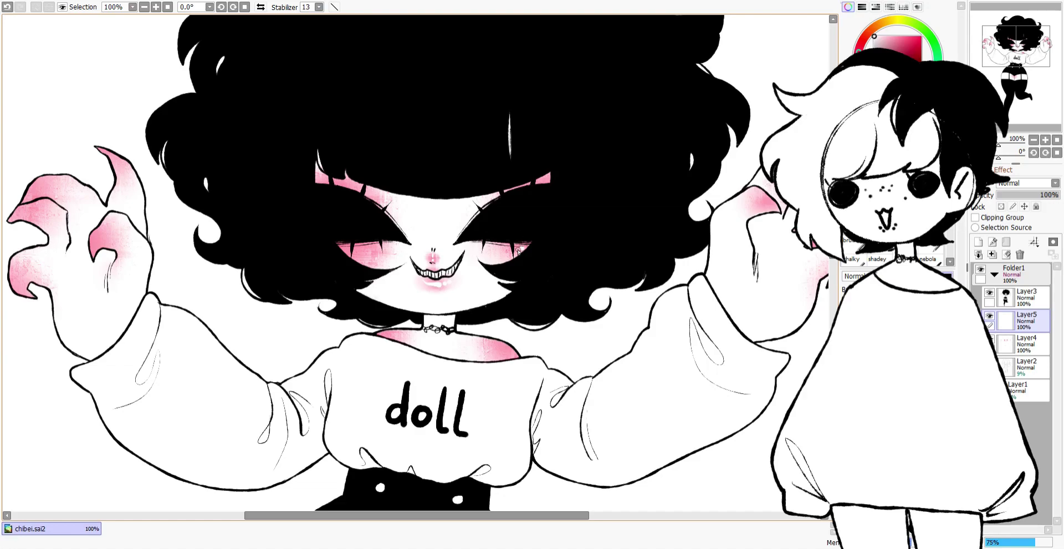
Step: On Layer3, restore the ribbing and sleeve fold lines, then hide the Layer1 reference drawing
key(ctrl+minus)
key(ctrl+minus)
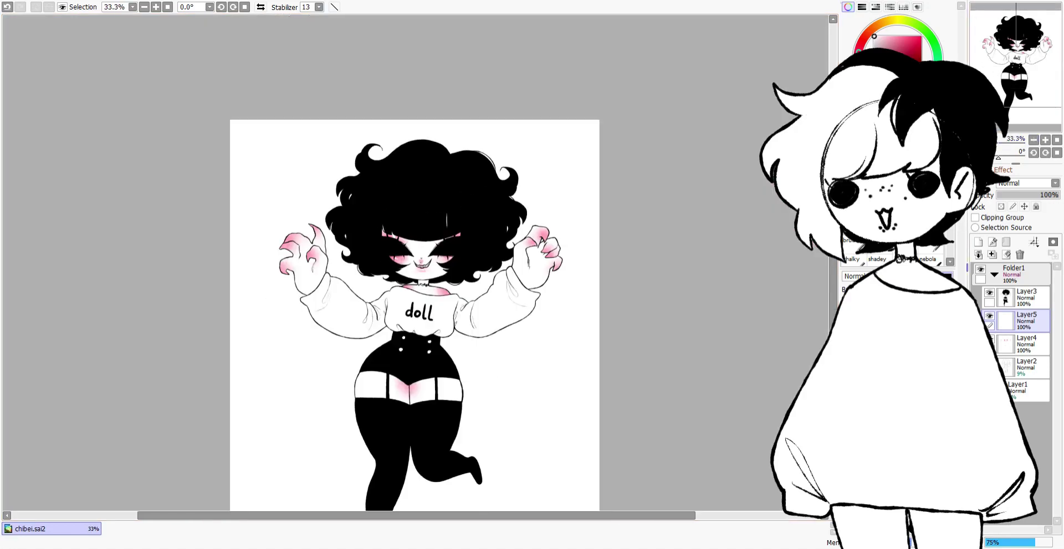
key(ctrl+plus)
ctrl+click(619, 204)
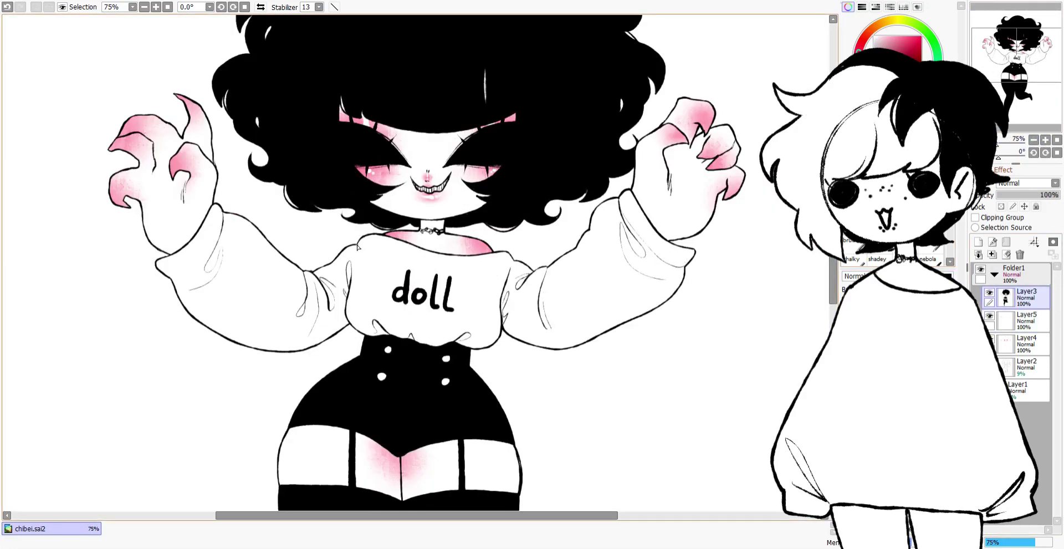
key(ctrl+y)
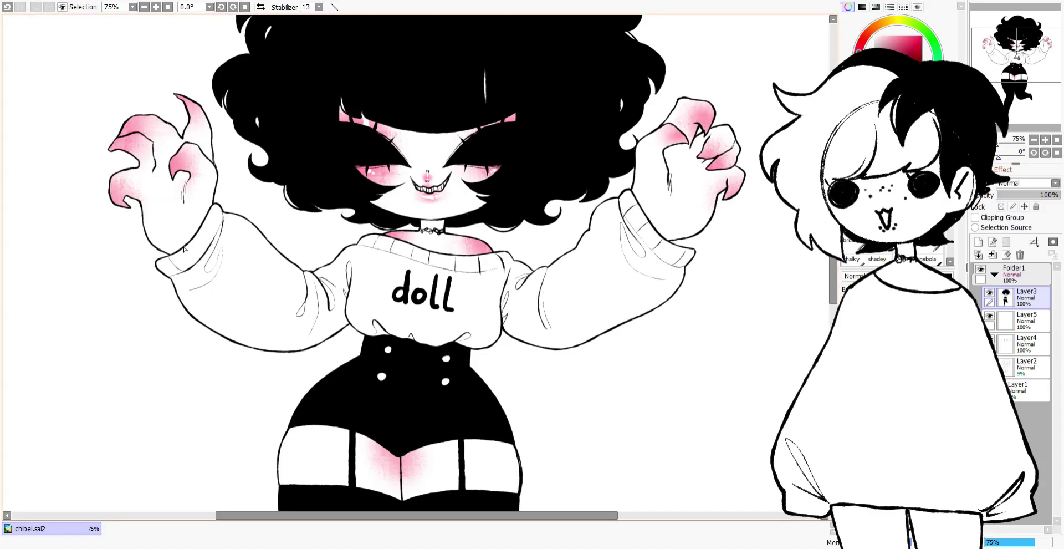
key(ctrl+minus)
key(ctrl+minus)
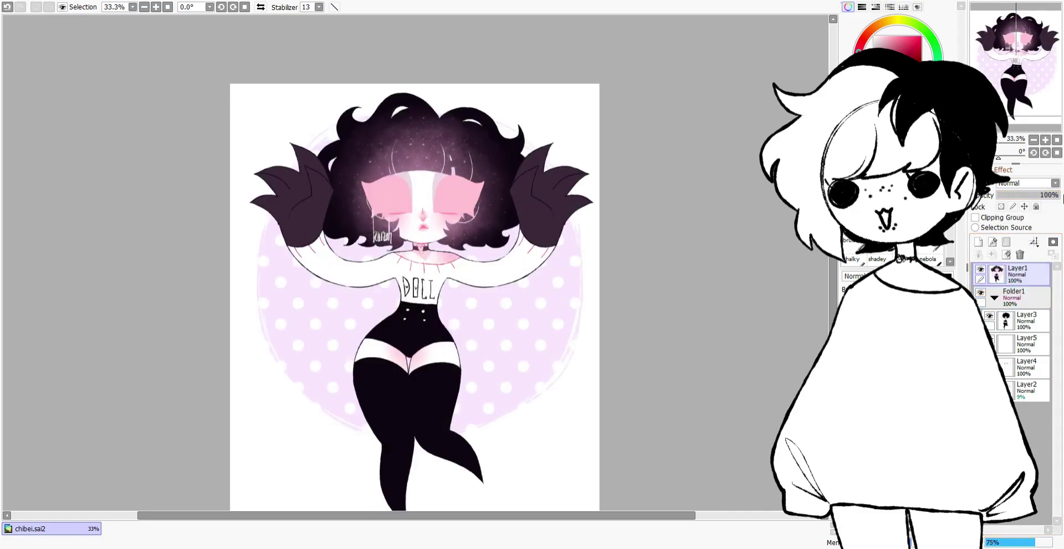
click(981, 268)
key(ctrl+plus)
key(ctrl+plus)
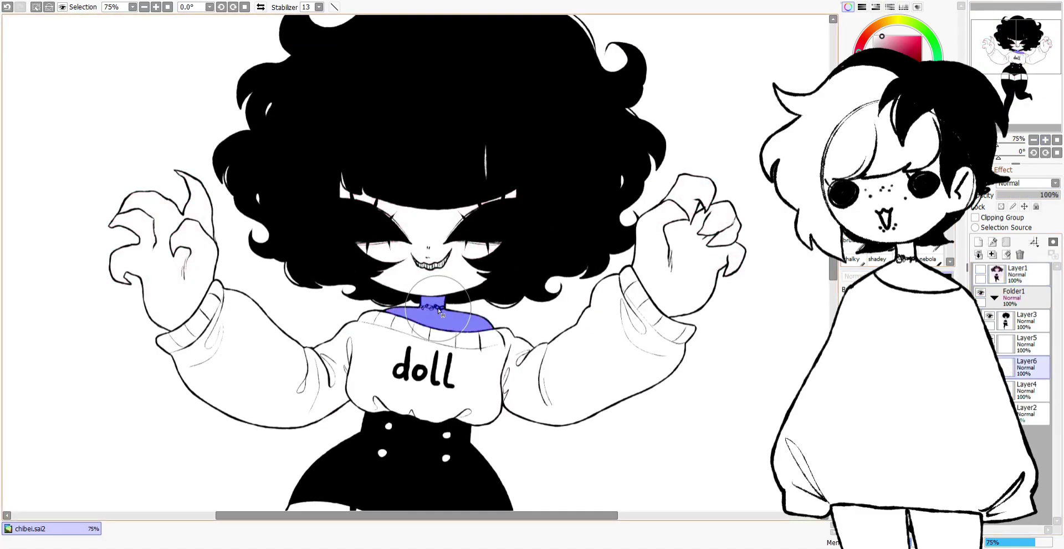
Step: Fill the collar, a small area by the bangs, and the gap between the legs pink
key(n)
click(460, 311)
key(ctrl+d)
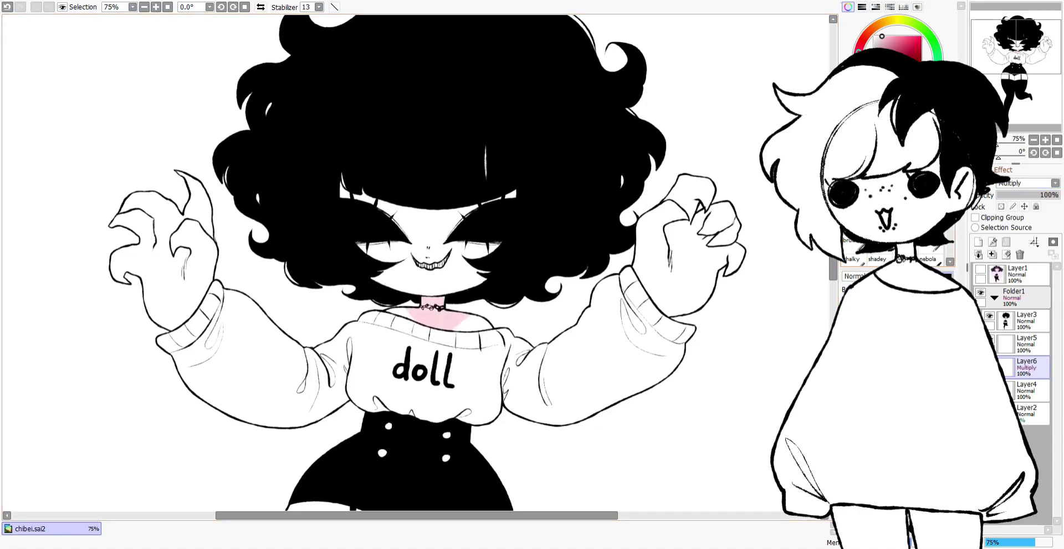
click(347, 215)
key(ctrl+z)
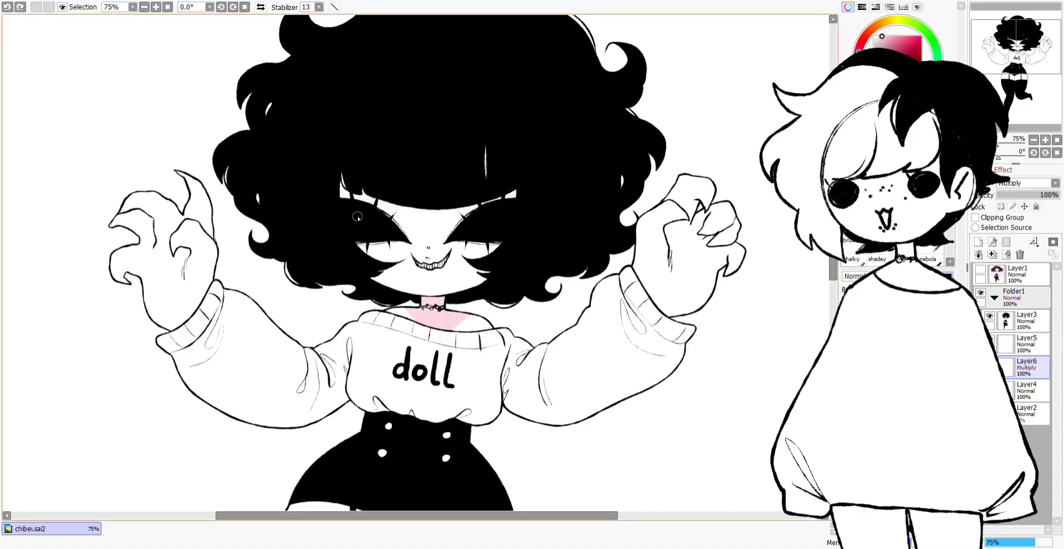
click(360, 198)
scroll(387, 332, down, 5)
scroll(393, 399, up, 1)
click(395, 407)
Step: Add Layer7 and try a blue background with a dark-blue band around the hair
scroll(437, 315, up, 5)
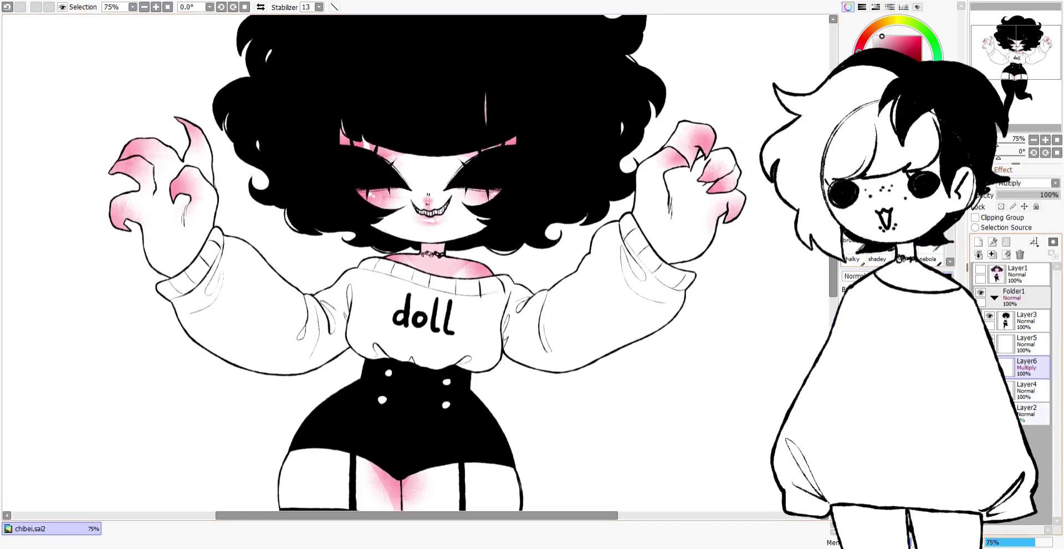
click(978, 242)
click(424, 237)
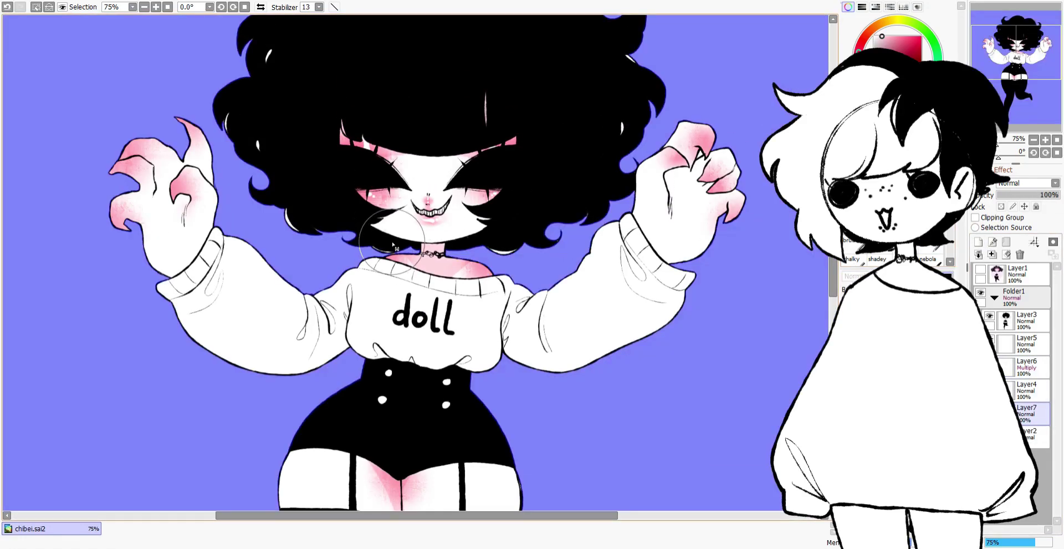
mouse_move(555, 227)
mouse_down()
mouse_move(510, 257)
mouse_move(530, 75)
mouse_move(346, 234)
mouse_move(396, 247)
mouse_up()
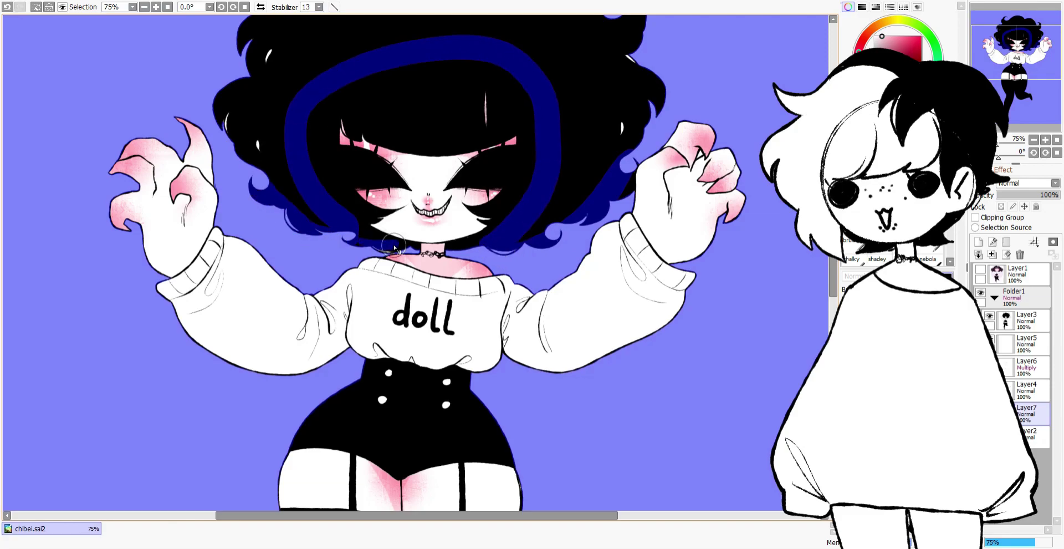
scroll(118, 61, down, 5)
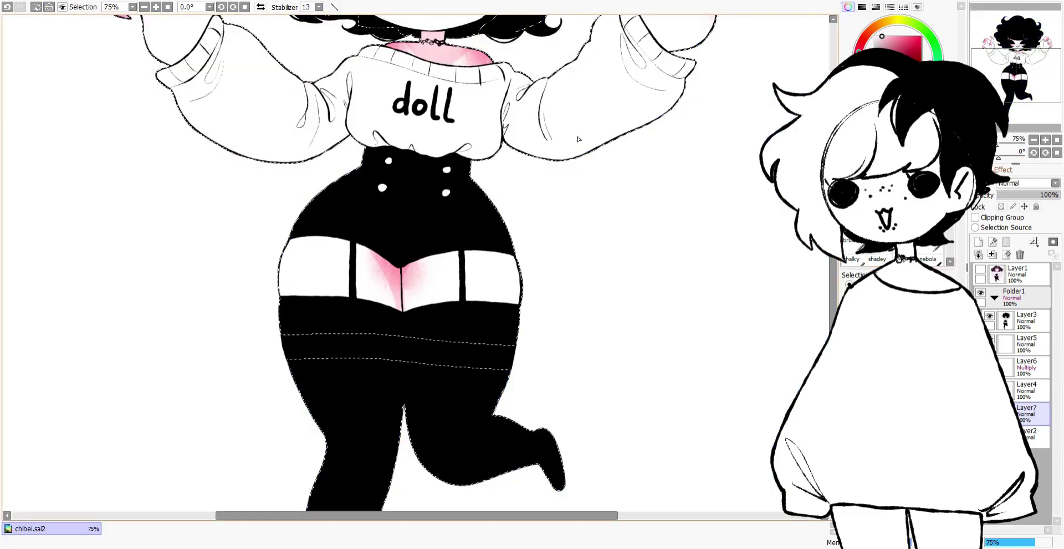